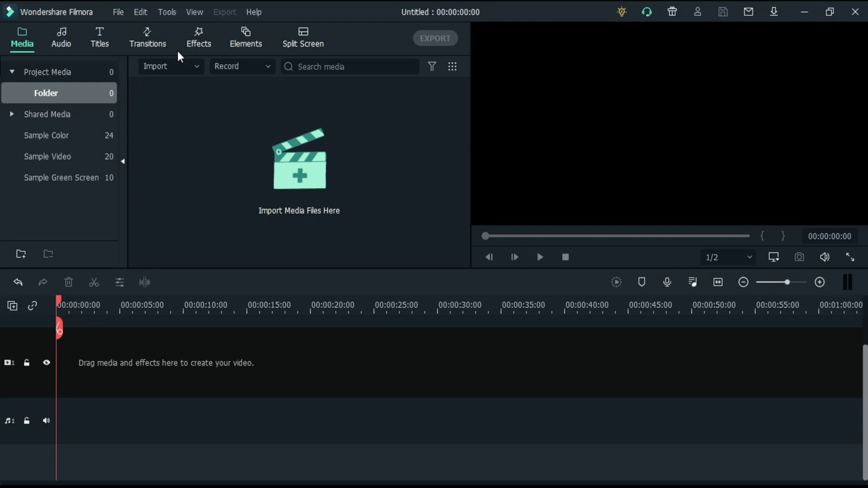
# Step: Import the Free Footage Women in Slowmo video and "NEFFEX - Grateful [Copyright Free].mp4" from the BASS BUMP folder into the project media
pyautogui.click(302, 178)
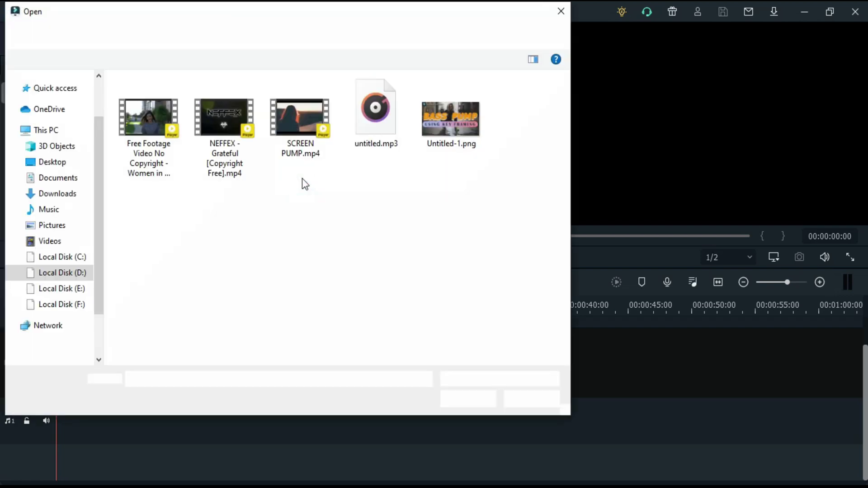
pyautogui.click(231, 135)
pyautogui.keyDown('ctrl'); pyautogui.click(154, 136); pyautogui.keyUp('ctrl')
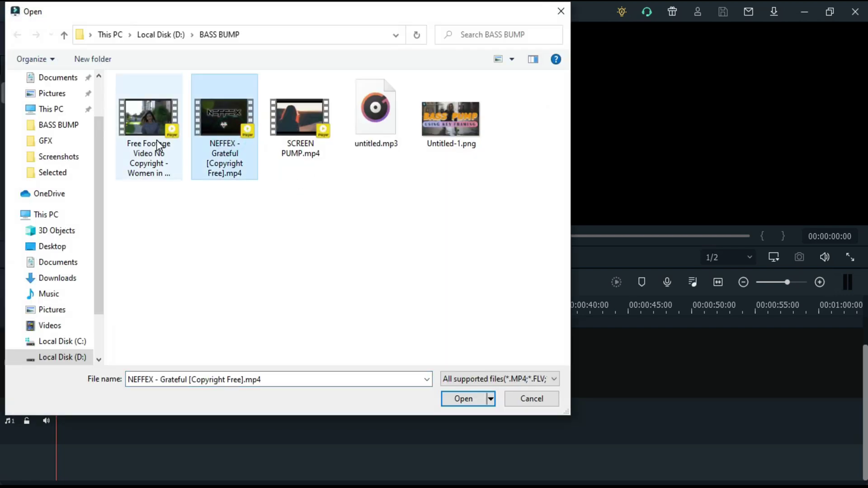
pyautogui.click(462, 399)
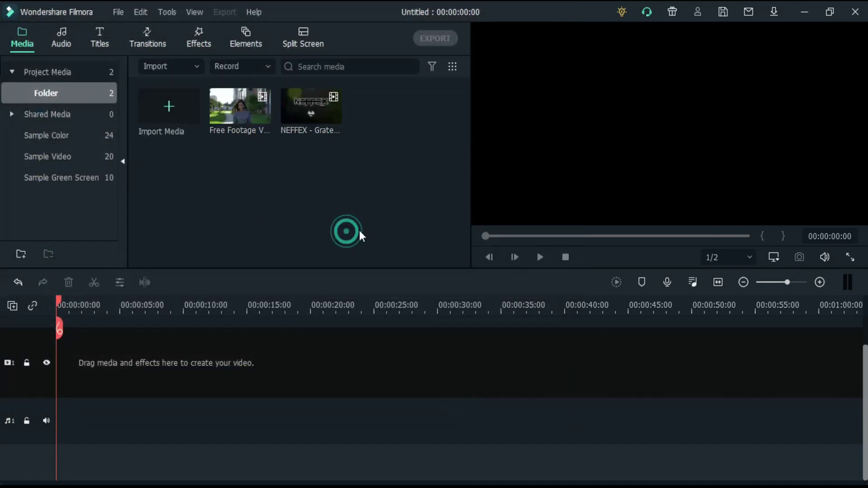
# Step: Place the NEFFEX clip at the start of video track 1, keeping the project settings of 1920 x 1080 25fps
pyautogui.moveTo(226, 364); pyautogui.dragTo(47, 428)
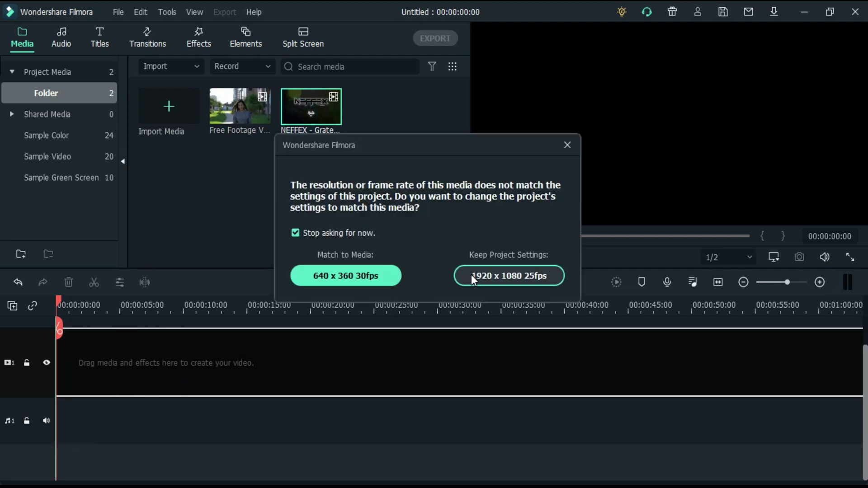
pyautogui.click(503, 275)
# Step: Detach the audio from the NEFFEX clip and delete its video part from the timeline
pyautogui.rightClick(351, 349)
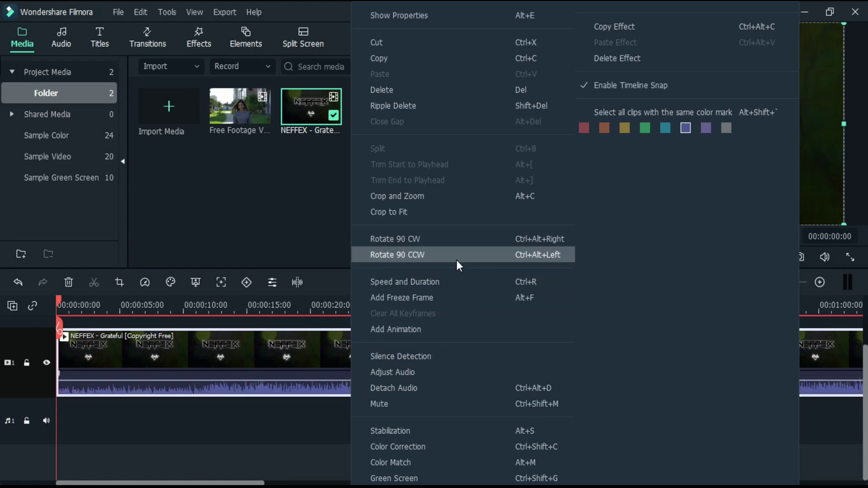
pyautogui.click(427, 388)
pyautogui.click(365, 363)
pyautogui.rightClick(368, 358)
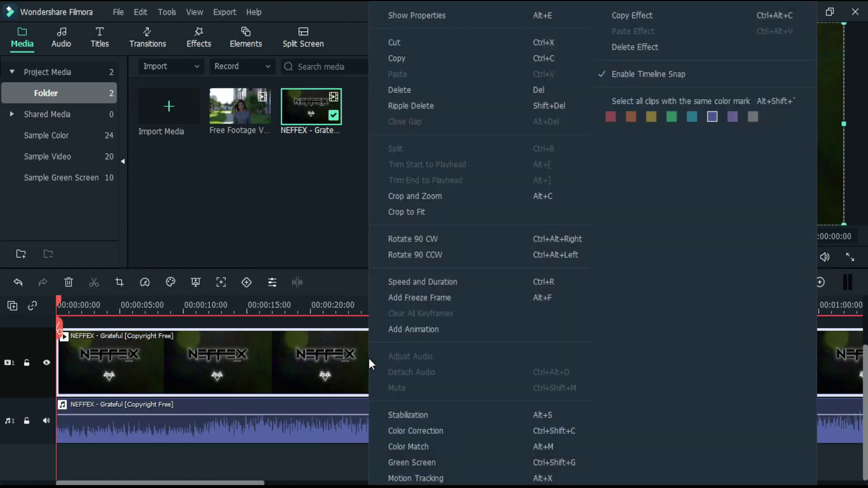
pyautogui.click(451, 93)
# Step: Trim about 9 seconds off the start of the NEFFEX song clip and keep it starting at zero
pyautogui.click(306, 436)
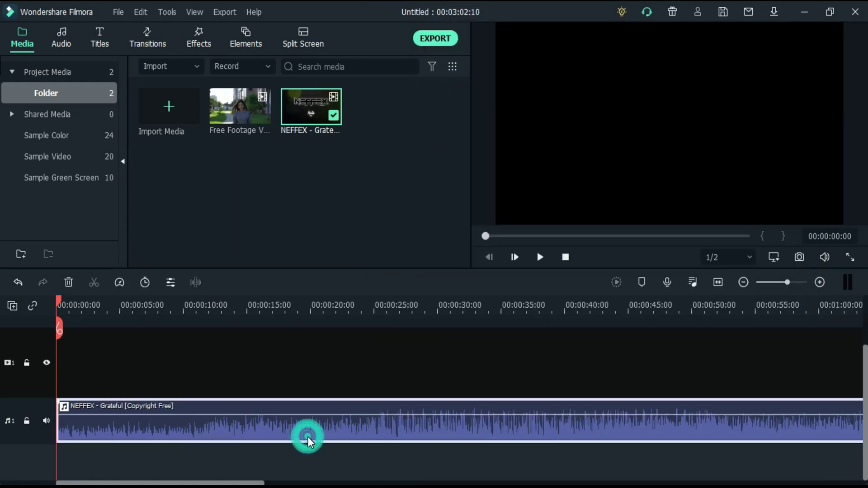
pyautogui.click(718, 282)
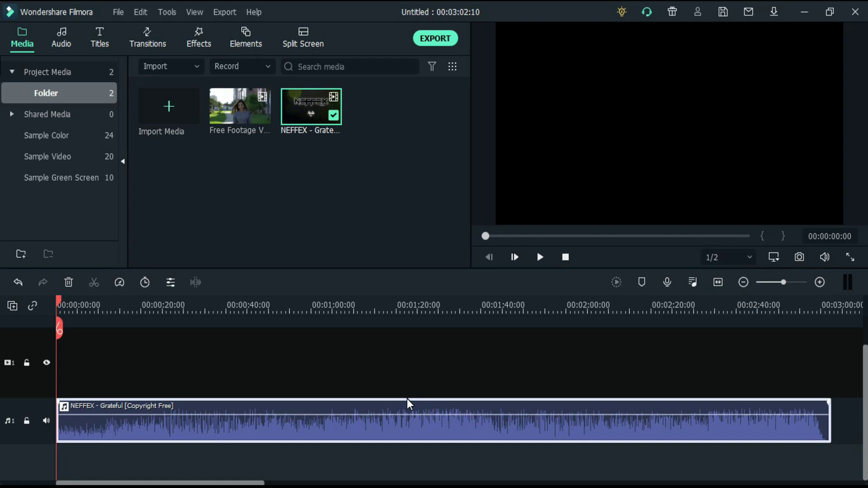
pyautogui.moveTo(58, 421); pyautogui.dragTo(97, 452)
# Step: Play the opening of the song to find the point where the beat markers should start
pyautogui.click(565, 258)
pyautogui.click(538, 258)
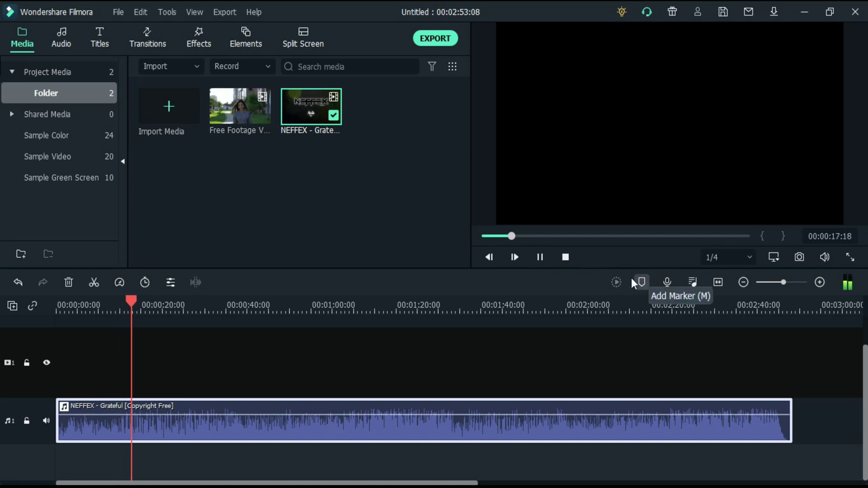
pyautogui.click(540, 256)
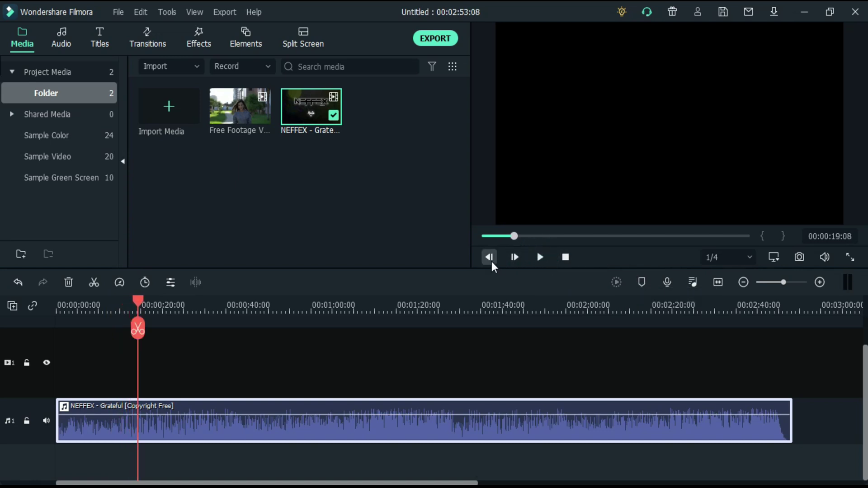
pyautogui.moveTo(135, 300); pyautogui.dragTo(121, 303)
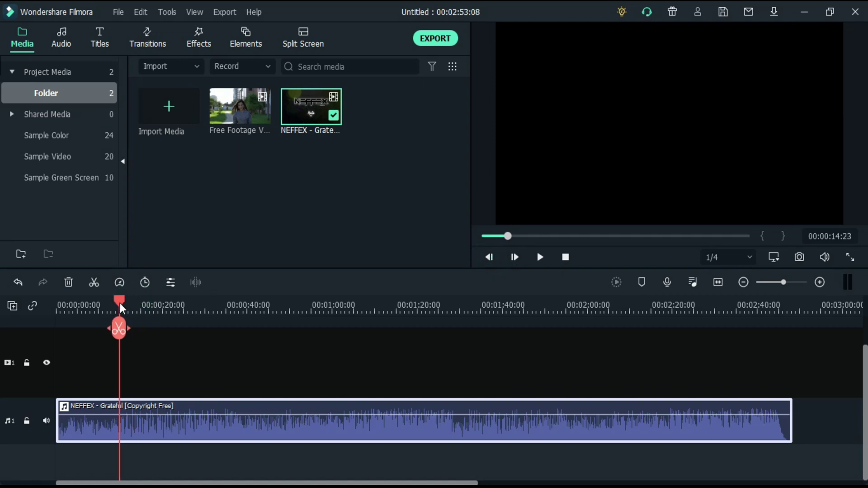
pyautogui.click(718, 282)
pyautogui.click(819, 282)
pyautogui.click(455, 303)
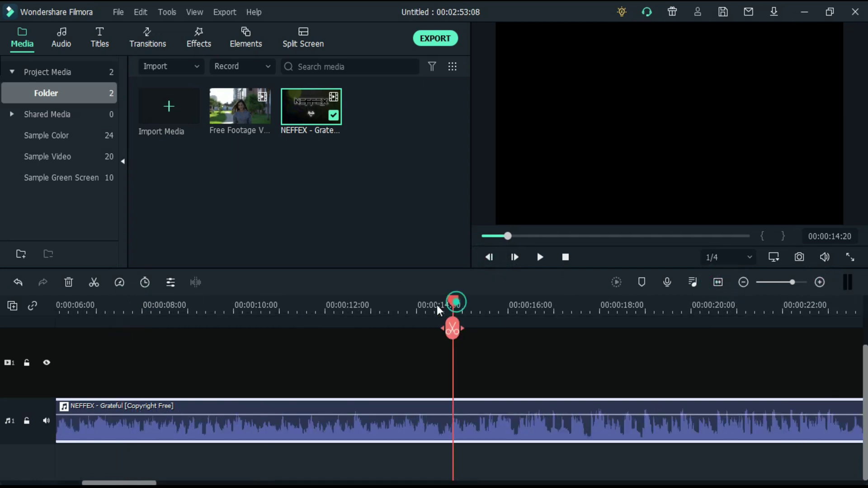
pyautogui.moveTo(438, 309); pyautogui.dragTo(290, 324)
pyautogui.click(540, 257)
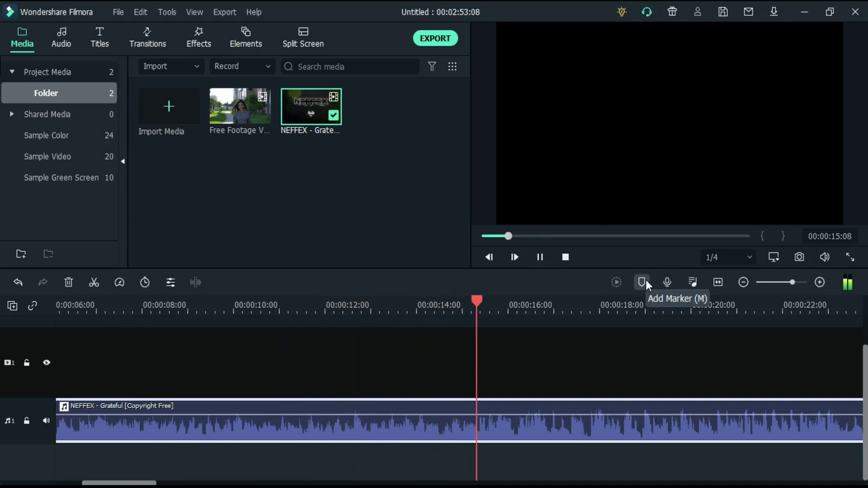
# Step: Add a marker to the song clip at 00:00:16:12 and play briefly from there to check it
pyautogui.moveTo(549, 301); pyautogui.dragTo(530, 305)
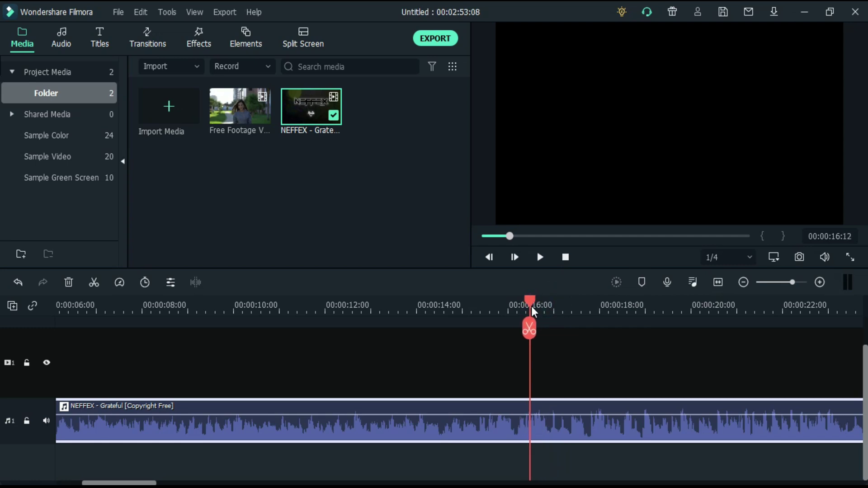
pyautogui.click(643, 283)
pyautogui.moveTo(528, 302)
pyautogui.mouseDown()
pyautogui.moveTo(519, 305)
pyautogui.moveTo(531, 304)
pyautogui.mouseUp()
pyautogui.press('space')
pyautogui.press('space')
# Step: Play the song from just before the first marker and add a marker on each beat until about 00:00:35
pyautogui.moveTo(568, 303); pyautogui.dragTo(496, 303)
pyautogui.click(540, 257)
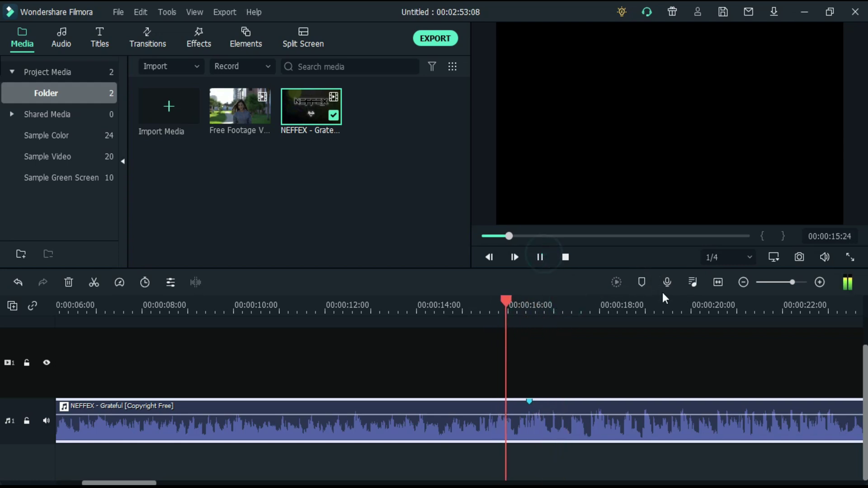
pyautogui.click(644, 284)
pyautogui.click(644, 284)
pyautogui.click(644, 284)
pyautogui.click(644, 284)
pyautogui.click(644, 284)
pyautogui.click(644, 284)
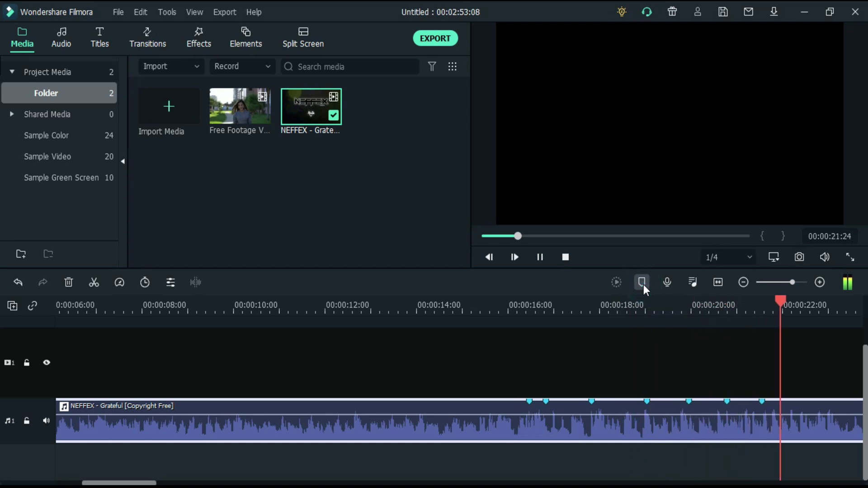
pyautogui.click(644, 284)
pyautogui.click(644, 284)
pyautogui.click(644, 284)
pyautogui.click(643, 283)
pyautogui.click(642, 283)
pyautogui.click(642, 283)
pyautogui.click(643, 283)
pyautogui.click(642, 283)
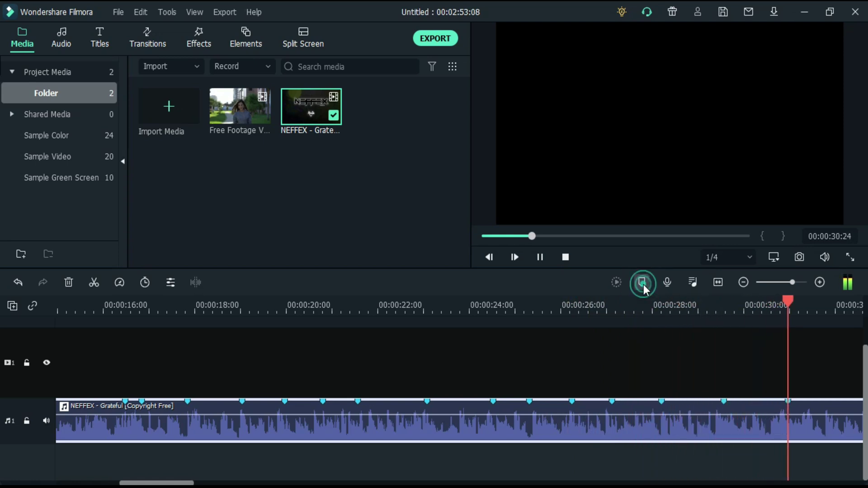
pyautogui.click(642, 283)
pyautogui.click(642, 282)
pyautogui.click(642, 282)
pyautogui.click(642, 282)
pyautogui.press('space')
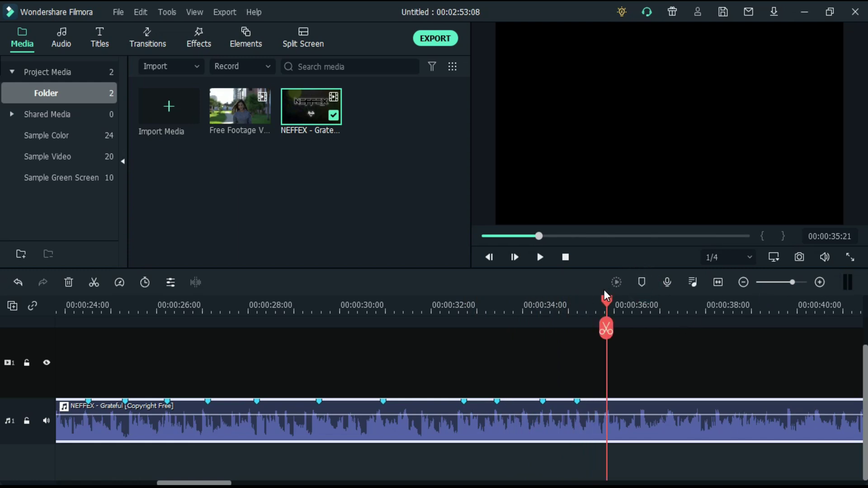
# Step: Trim the end of the song clip to about 00:00:37:13, just after the last beat marker
pyautogui.click(719, 284)
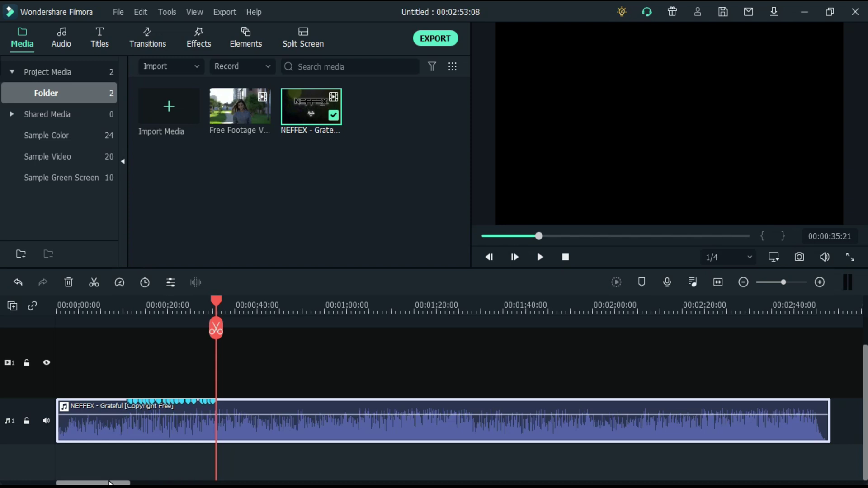
pyautogui.click(597, 430)
pyautogui.moveTo(829, 427); pyautogui.dragTo(223, 427)
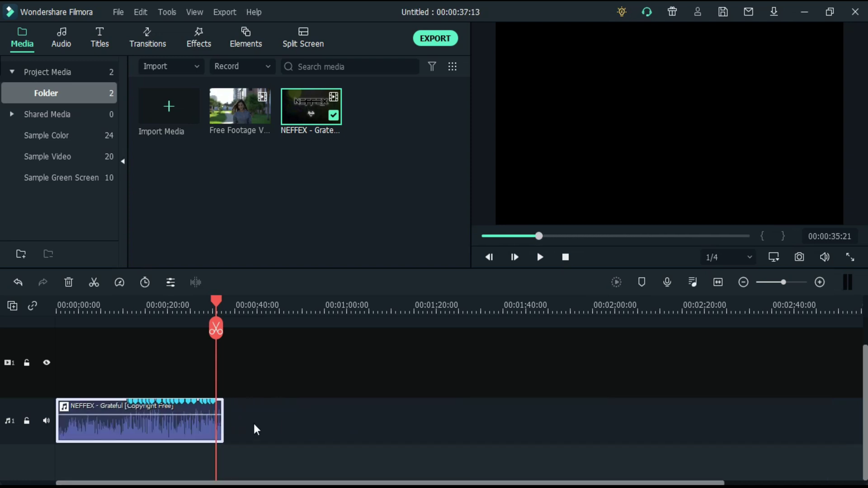
# Step: Place the Free Footage video at the start of video track 1, keeping the project settings of 1920 x 1080 25fps
pyautogui.click(718, 282)
pyautogui.moveTo(235, 116); pyautogui.dragTo(85, 383)
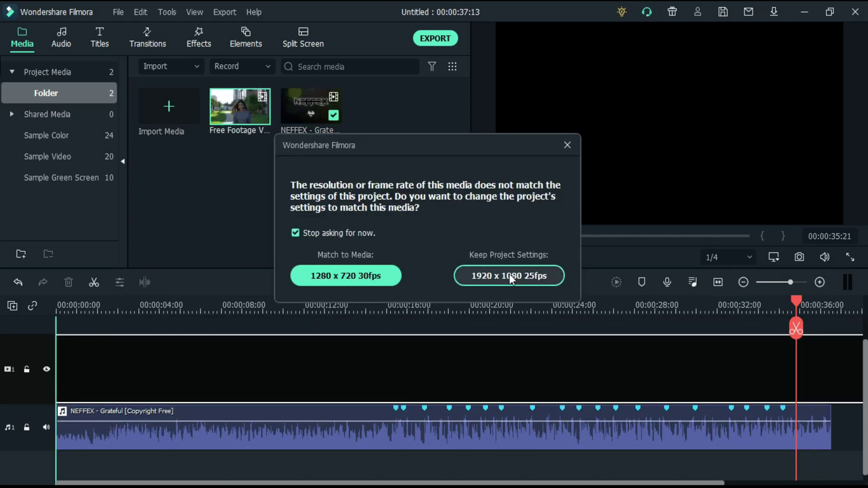
pyautogui.click(490, 274)
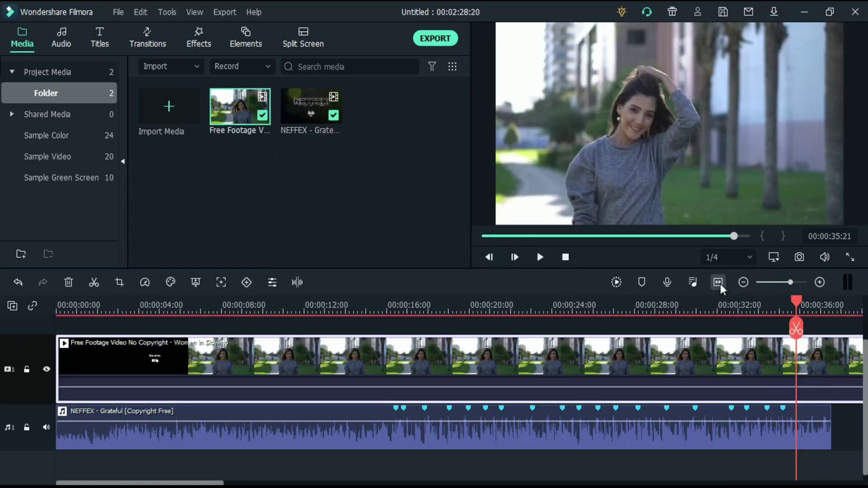
# Step: Trim about 13 seconds off the start of the Free Footage clip and shorten its end to match the song's end
pyautogui.click(721, 284)
pyautogui.click(241, 302)
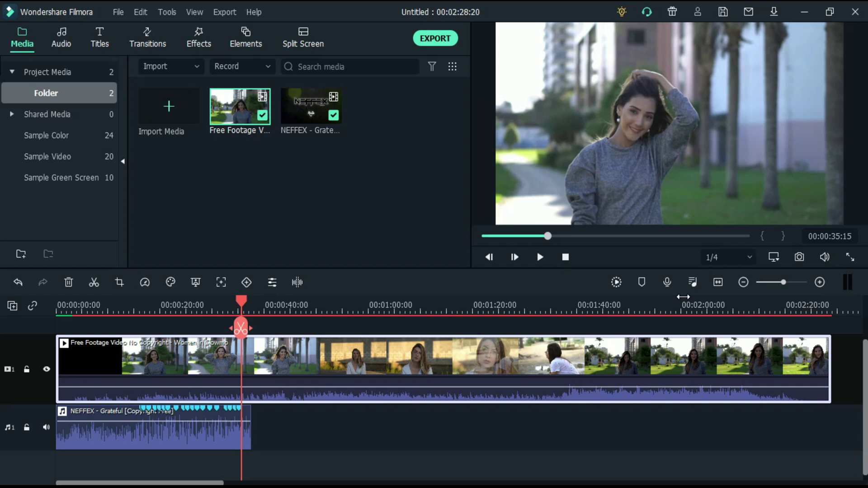
pyautogui.moveTo(57, 370); pyautogui.dragTo(128, 371)
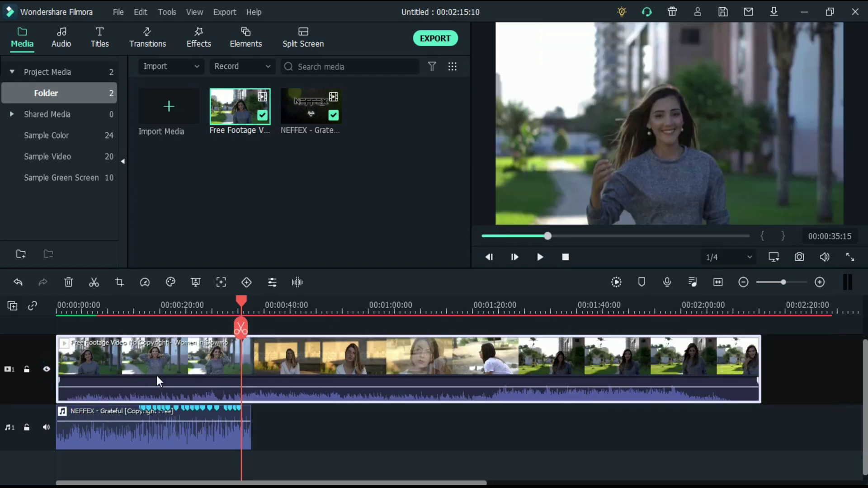
pyautogui.moveTo(245, 310); pyautogui.dragTo(58, 310)
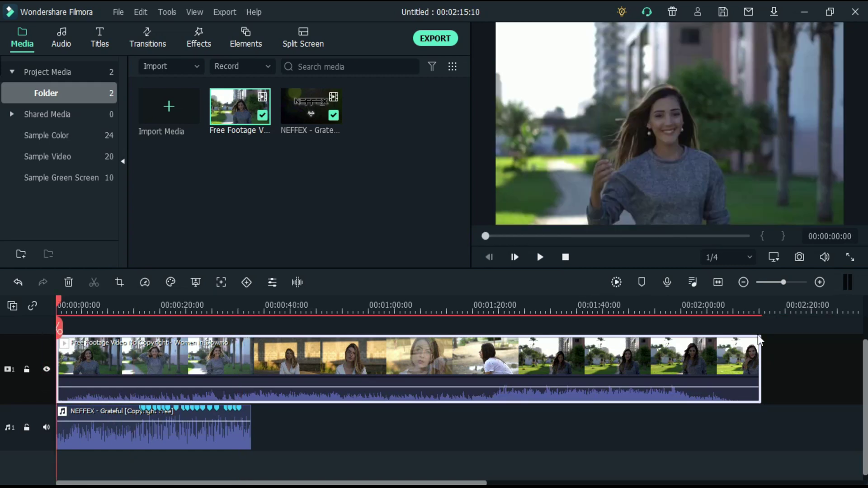
pyautogui.moveTo(761, 354); pyautogui.dragTo(251, 361)
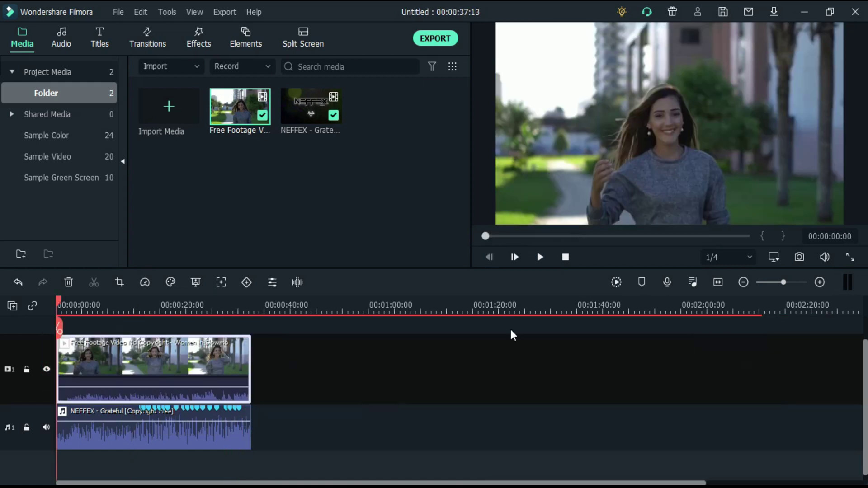
pyautogui.click(718, 285)
# Step: Delete the extra song marker right after the first one and place the playhead on the first marker
pyautogui.moveTo(61, 302); pyautogui.dragTo(396, 335)
pyautogui.click(404, 410)
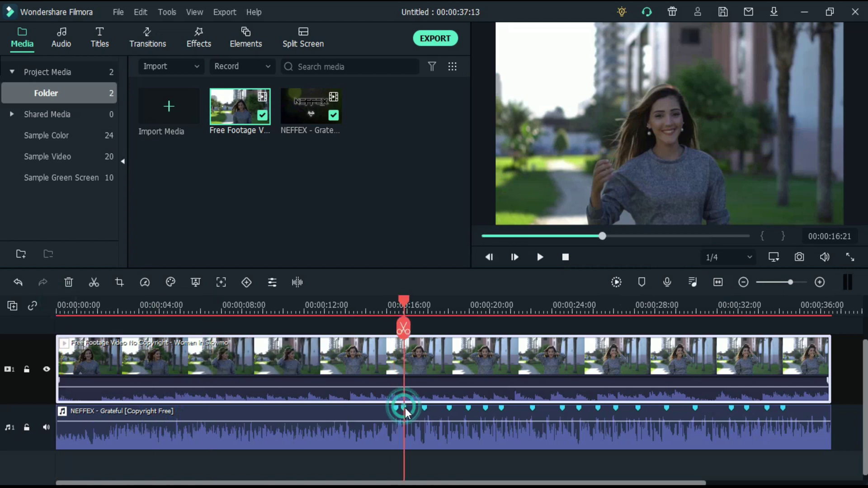
pyautogui.moveTo(407, 306); pyautogui.dragTo(399, 307)
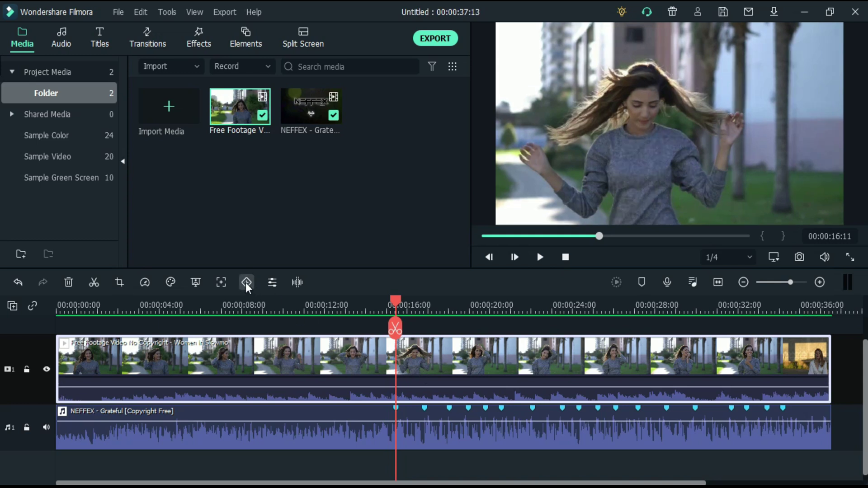
# Step: Open the custom animation settings of the Free Footage clip and add a keyframe at the first marker, 00:00:16:12
pyautogui.click(246, 282)
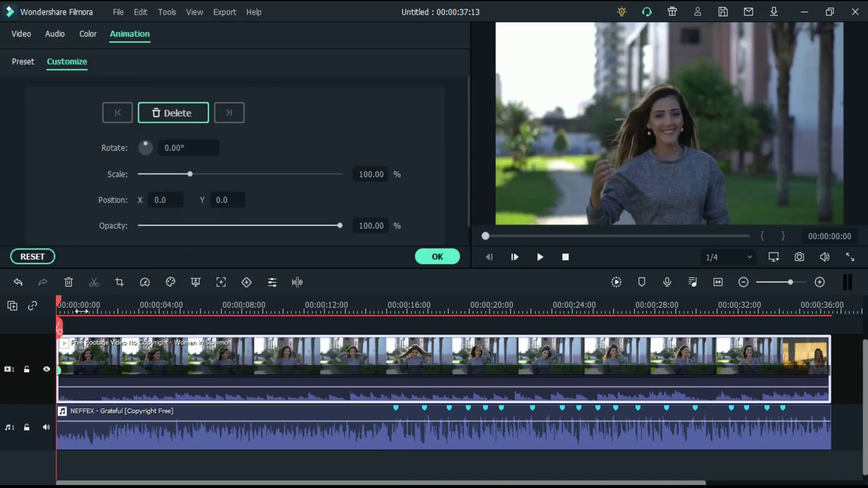
pyautogui.moveTo(61, 307); pyautogui.dragTo(235, 311)
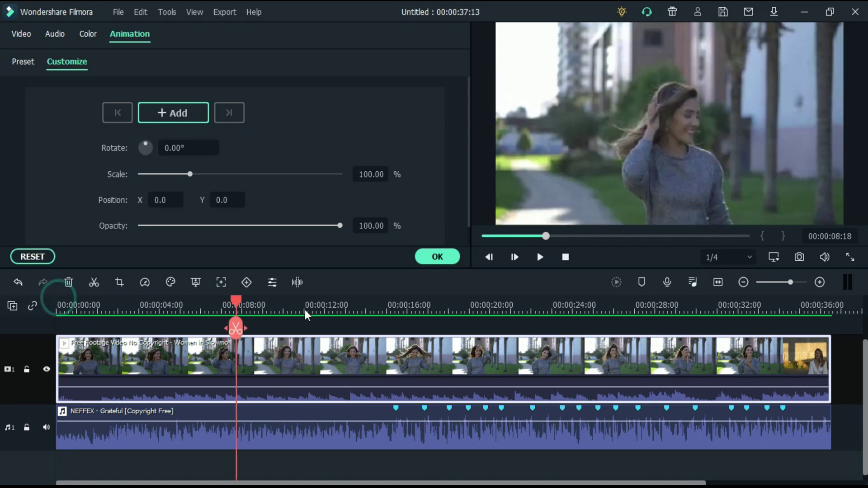
pyautogui.click(397, 309)
pyautogui.click(175, 113)
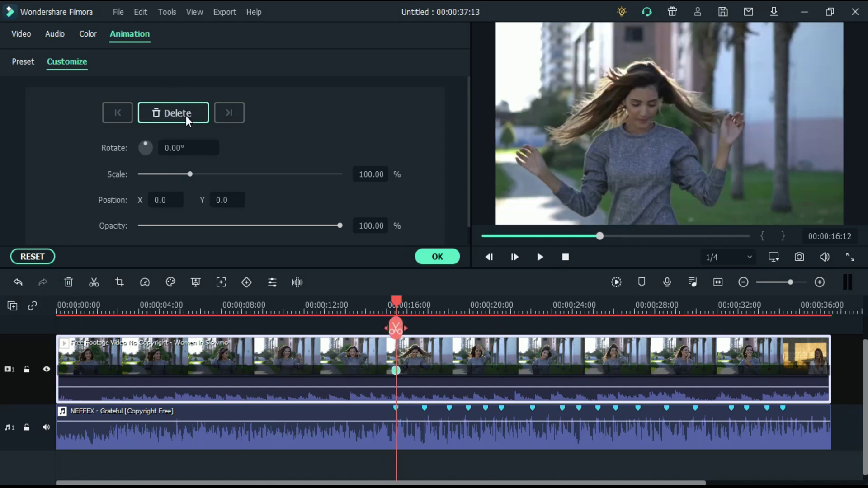
pyautogui.click(186, 116)
# Step: Add a second keyframe to the Free Footage clip one frame before the marker, at 00:00:16:11
pyautogui.doubleClick(489, 257)
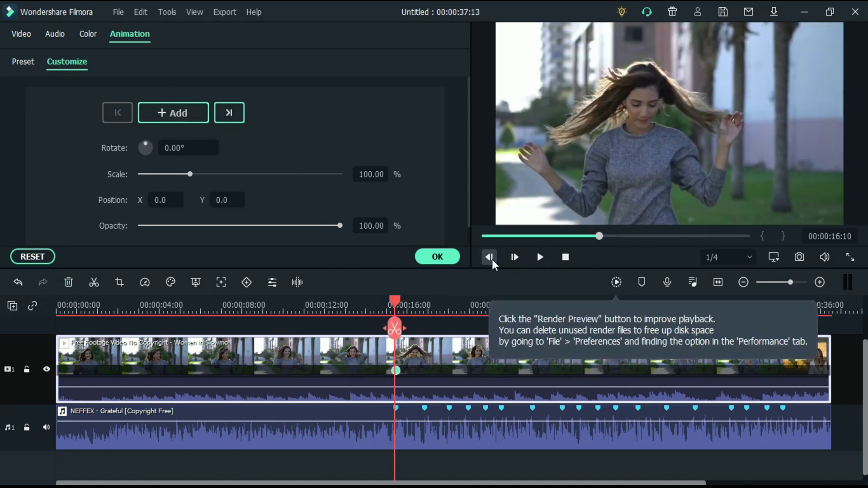
pyautogui.click(820, 282)
pyautogui.click(820, 282)
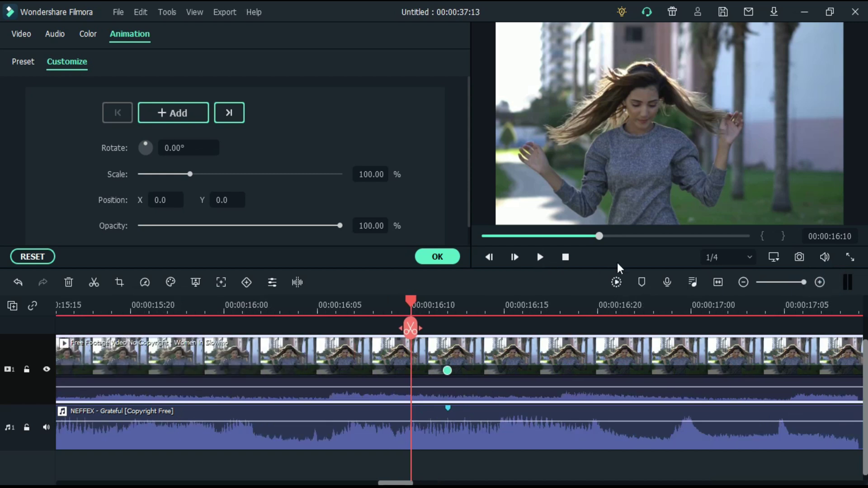
pyautogui.click(518, 260)
pyautogui.click(517, 260)
pyautogui.click(517, 260)
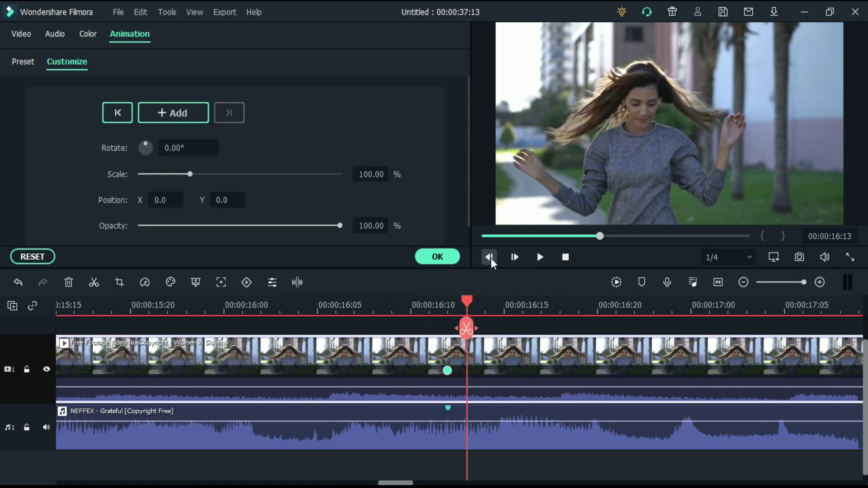
pyautogui.click(490, 257)
pyautogui.click(490, 258)
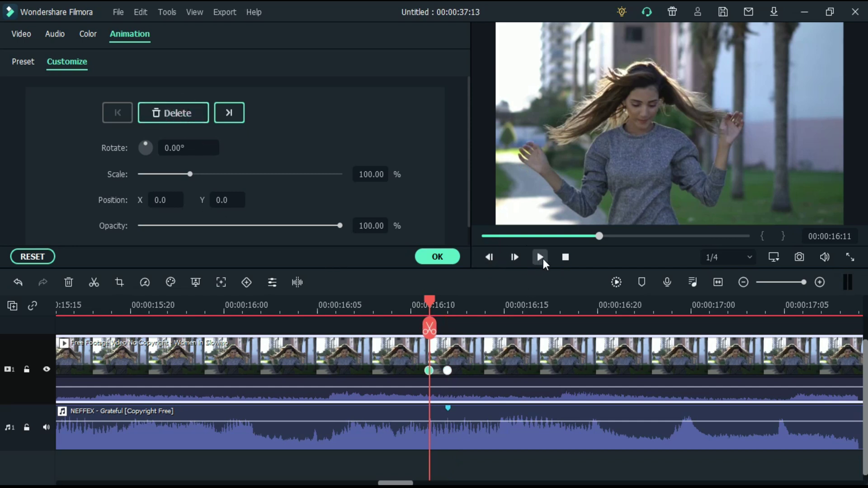
# Step: Add a third keyframe to the Free Footage clip two frames after the first marker, at 00:00:16:14
pyautogui.click(517, 258)
pyautogui.click(516, 258)
pyautogui.click(516, 259)
pyautogui.click(177, 110)
# Step: Set the scale of the first marker's keyframe at 00:00:16:12 to 120%
pyautogui.moveTo(485, 301); pyautogui.dragTo(448, 301)
pyautogui.click(449, 371)
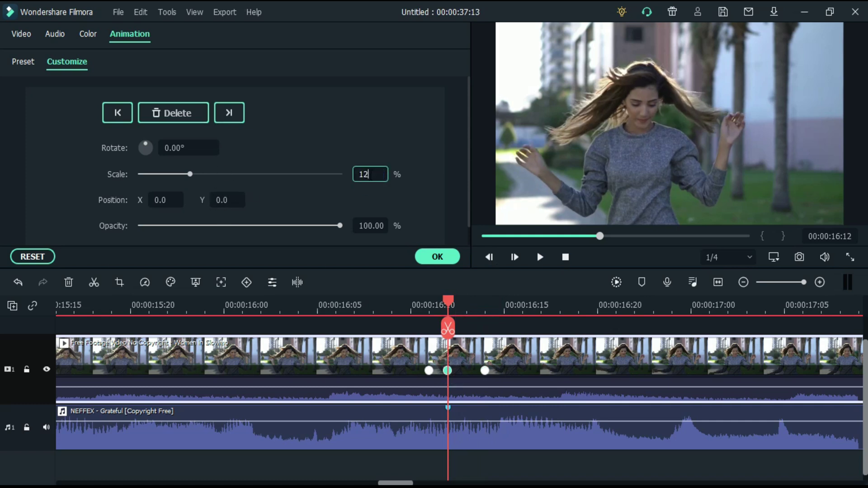
pyautogui.press('Return')
# Step: Place the playhead on the second song marker, 00:00:17:21, and add a keyframe to the clip there
pyautogui.moveTo(449, 304); pyautogui.dragTo(597, 304)
pyautogui.moveTo(396, 483); pyautogui.dragTo(407, 483)
pyautogui.scroll(-2, 649, 316)
pyautogui.moveTo(222, 302); pyautogui.dragTo(415, 304)
pyautogui.click(456, 323)
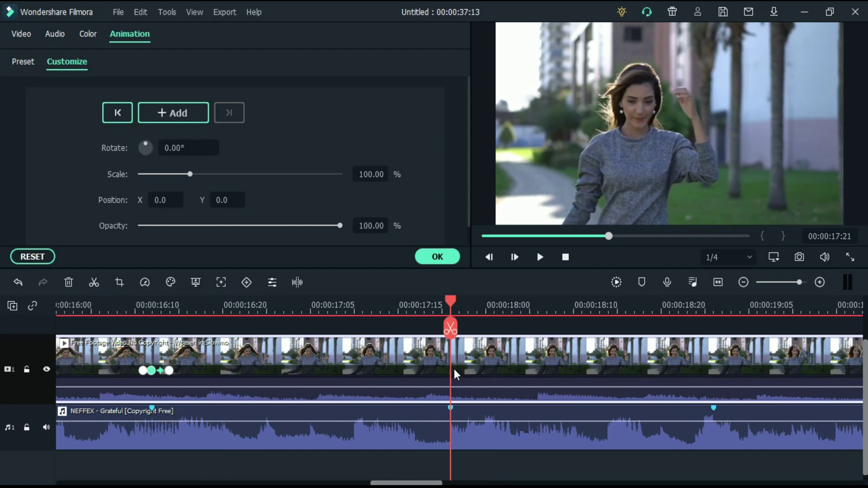
# Step: Add a keyframe two frames before the second marker, at 00:00:17:19
pyautogui.click(429, 306)
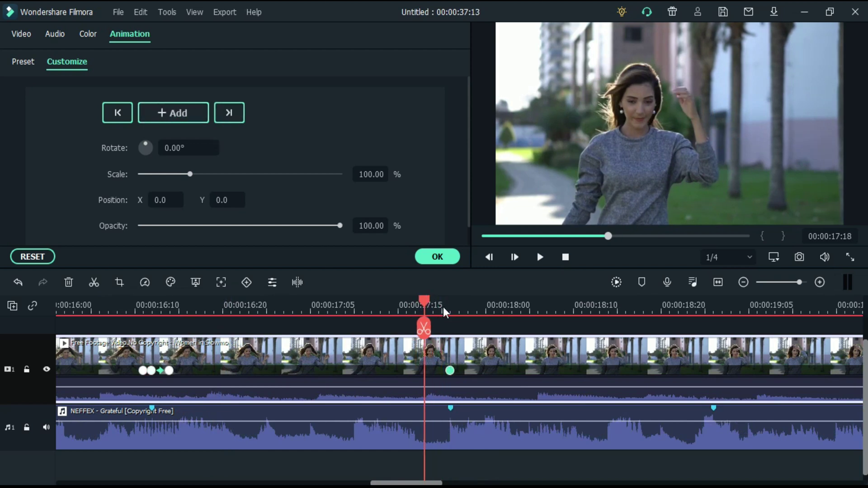
pyautogui.click(443, 307)
pyautogui.click(489, 258)
pyautogui.click(489, 257)
pyautogui.click(515, 257)
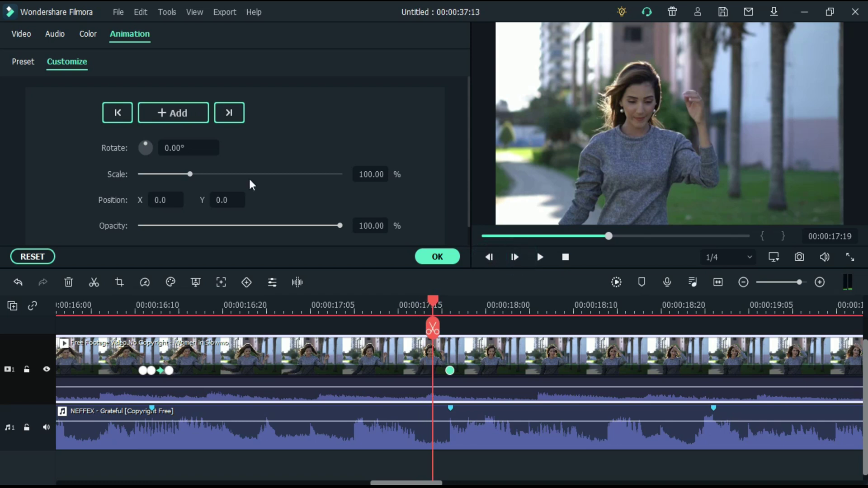
# Step: Add a keyframe two frames after the second marker, at 00:00:17:23
pyautogui.click(514, 257)
pyautogui.click(514, 257)
pyautogui.click(514, 258)
pyautogui.click(514, 258)
pyautogui.click(176, 113)
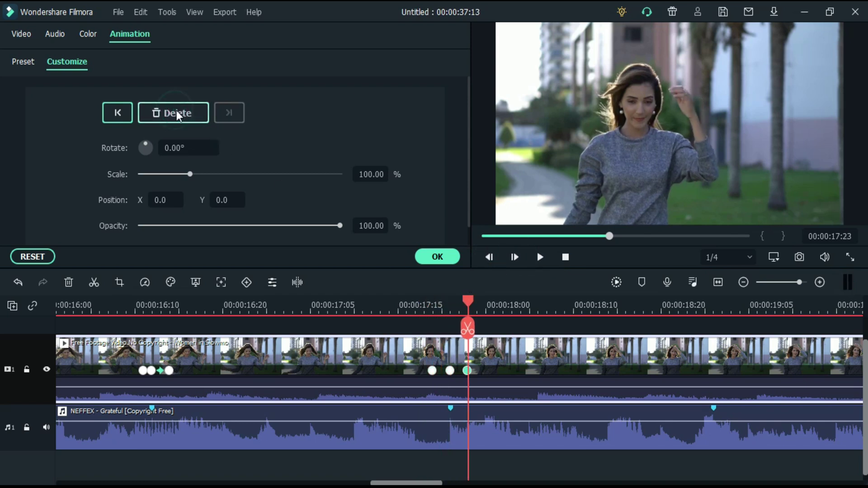
# Step: Add keyframes around the third song marker, one frame before it at 00:00:19:00 and two frames after it at 00:00:19:03
pyautogui.moveTo(495, 300); pyautogui.dragTo(720, 311)
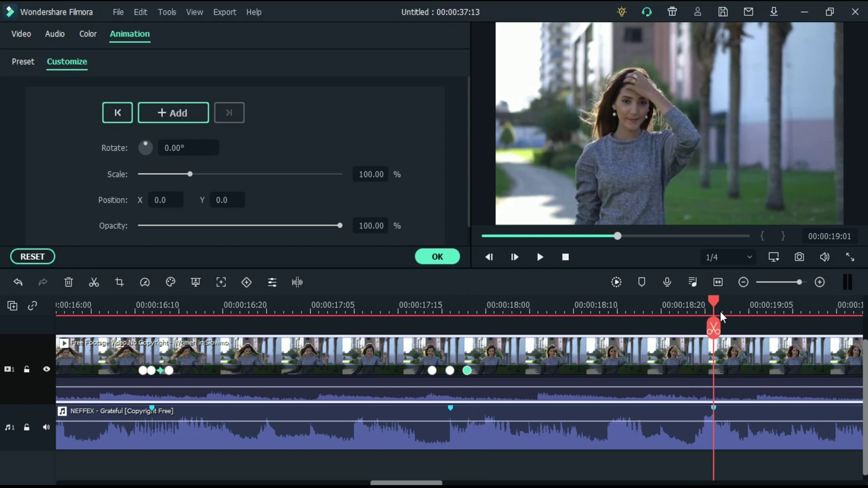
pyautogui.click(489, 258)
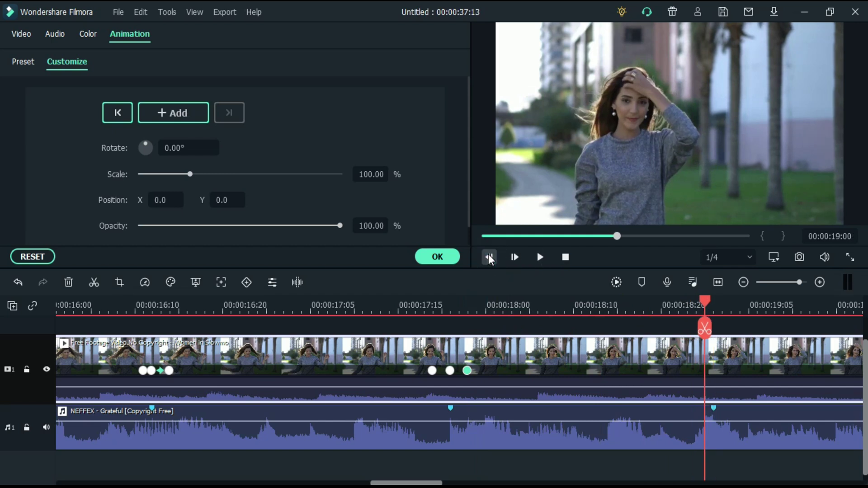
pyautogui.click(180, 116)
pyautogui.click(515, 257)
pyautogui.click(514, 257)
pyautogui.click(515, 257)
pyautogui.click(171, 115)
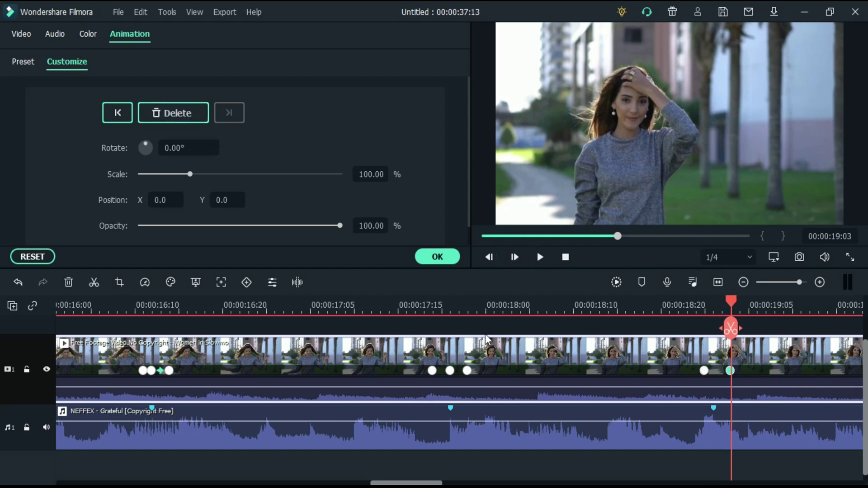
# Step: Set the scale of the second marker's keyframe at 00:00:17:21 to 120%
pyautogui.click(450, 371)
pyautogui.click(380, 174)
pyautogui.write('120')
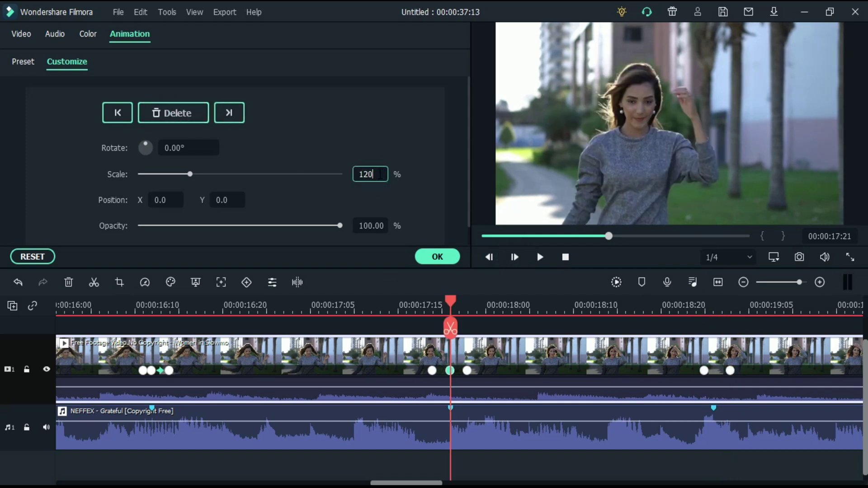
pyautogui.click(412, 199)
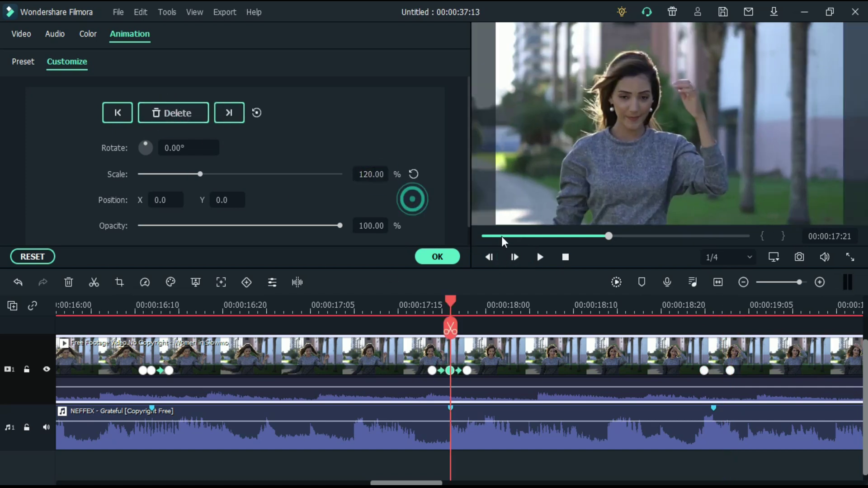
# Step: Add a keyframe on the third marker, 00:00:19:01, and set its scale to 120%
pyautogui.click(704, 371)
pyautogui.press('Right')
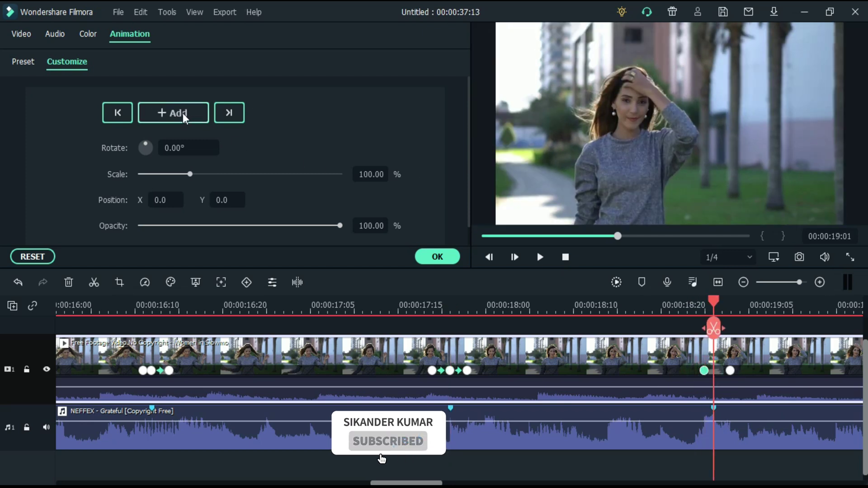
pyautogui.click(183, 113)
pyautogui.click(369, 174)
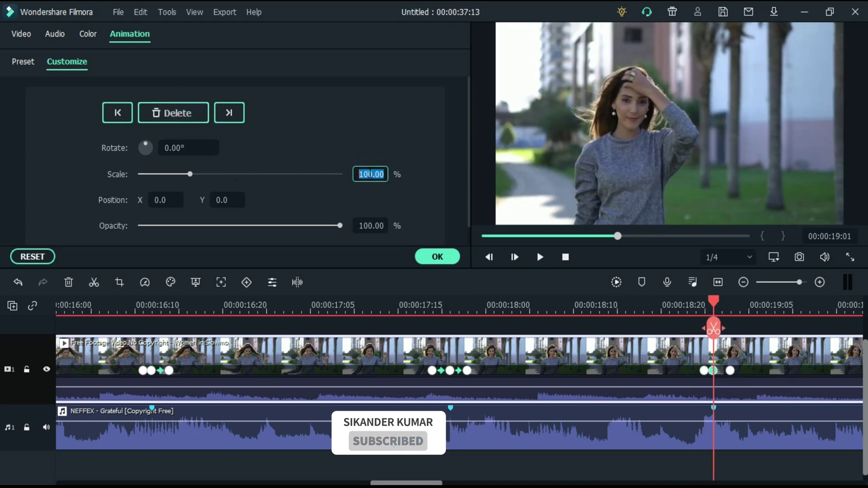
pyautogui.write('120')
pyautogui.press('Return')
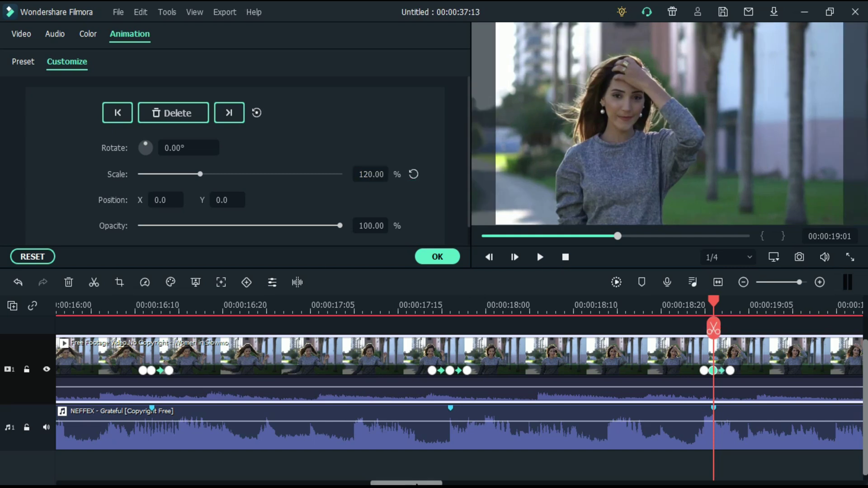
# Step: Move the playhead to the fourth song marker, 00:00:19:24, and add a keyframe there
pyautogui.moveTo(713, 304); pyautogui.dragTo(742, 320)
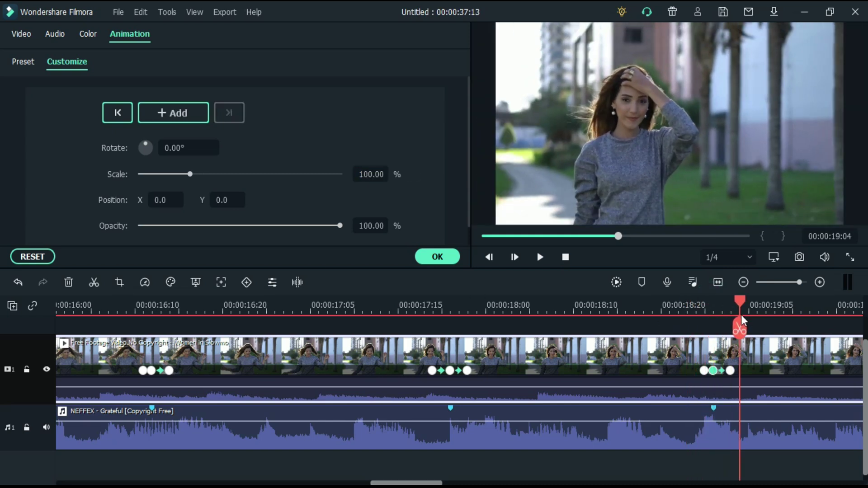
pyautogui.moveTo(431, 484); pyautogui.dragTo(474, 484)
pyautogui.click(406, 303)
pyautogui.click(415, 303)
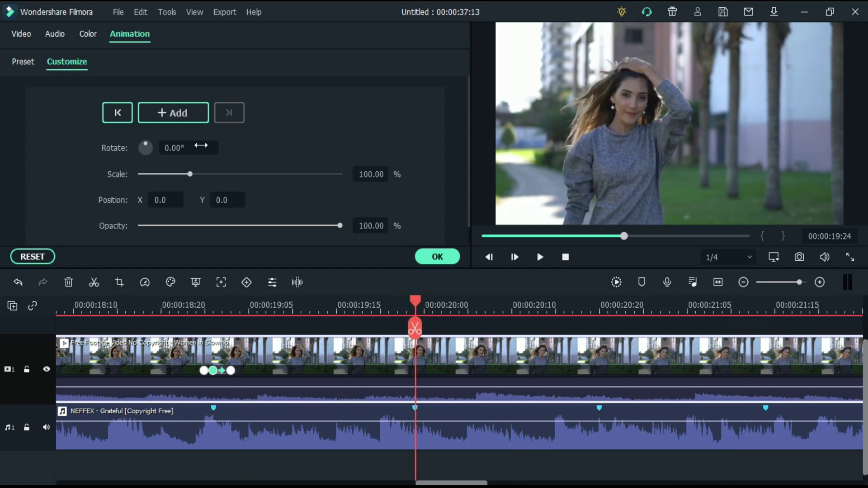
# Step: Add keyframes one frame before and two frames after the fourth marker, at 00:00:19:23 and 00:00:20:01
pyautogui.click(484, 259)
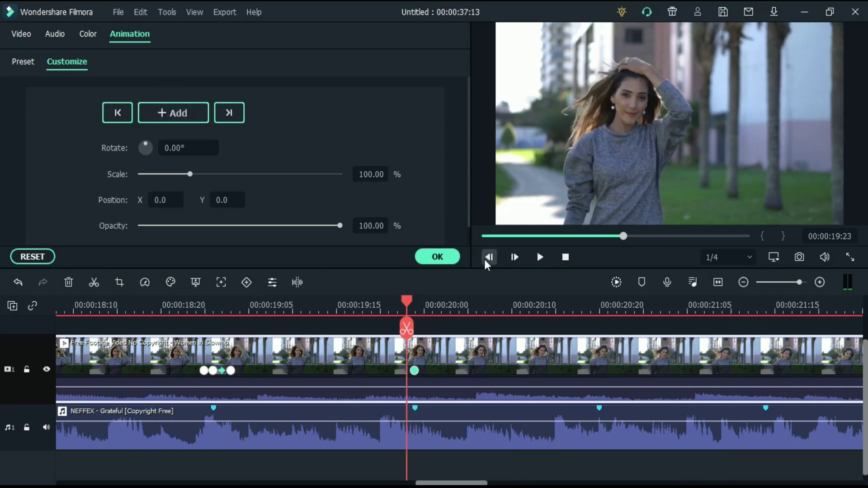
pyautogui.click(193, 112)
pyautogui.click(514, 257)
pyautogui.click(515, 257)
pyautogui.click(515, 256)
pyautogui.click(185, 112)
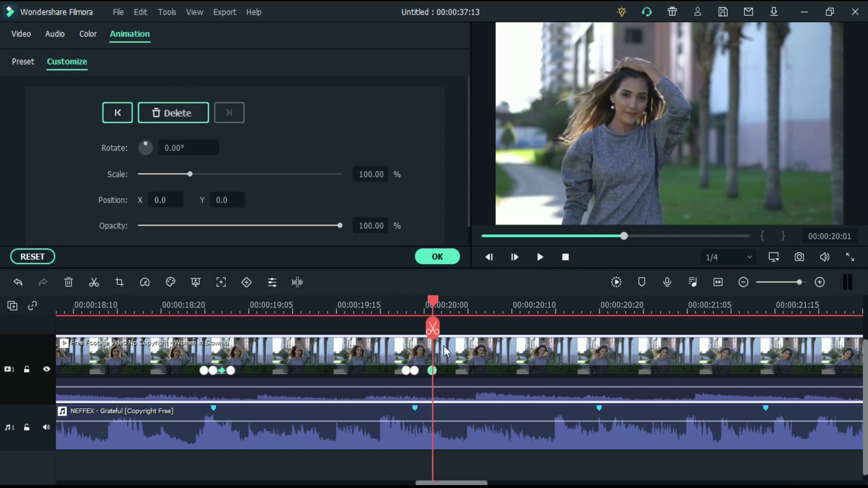
# Step: Set the scale of the fourth marker's keyframe at 00:00:19:24 to 120%
pyautogui.click(415, 370)
pyautogui.click(370, 175)
pyautogui.write('120')
pyautogui.press('Return')
# Step: Add three keyframes around the fifth song marker, at 00:00:20:19, 00:00:20:20 and 00:00:20:22
pyautogui.moveTo(413, 305); pyautogui.dragTo(606, 316)
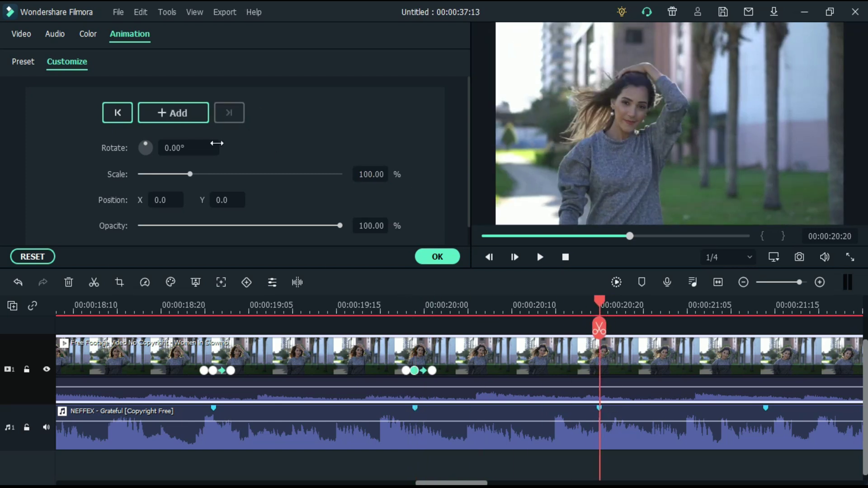
pyautogui.click(199, 116)
pyautogui.click(490, 256)
pyautogui.click(491, 256)
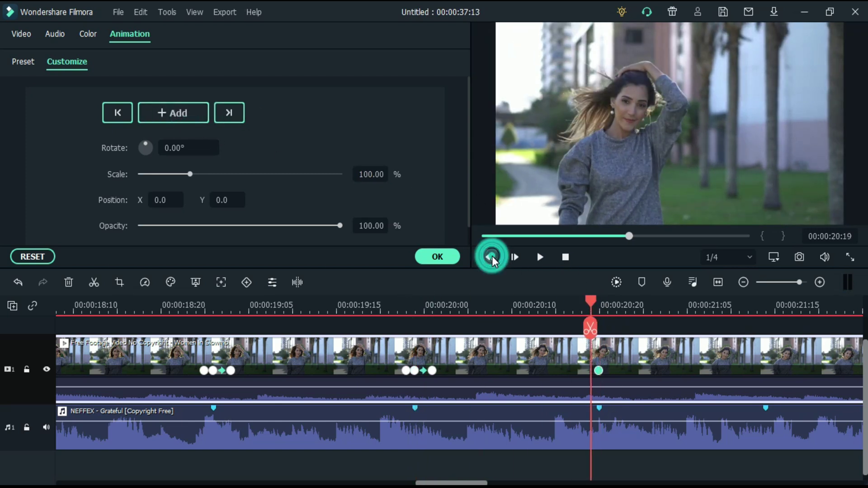
pyautogui.click(515, 257)
pyautogui.click(177, 113)
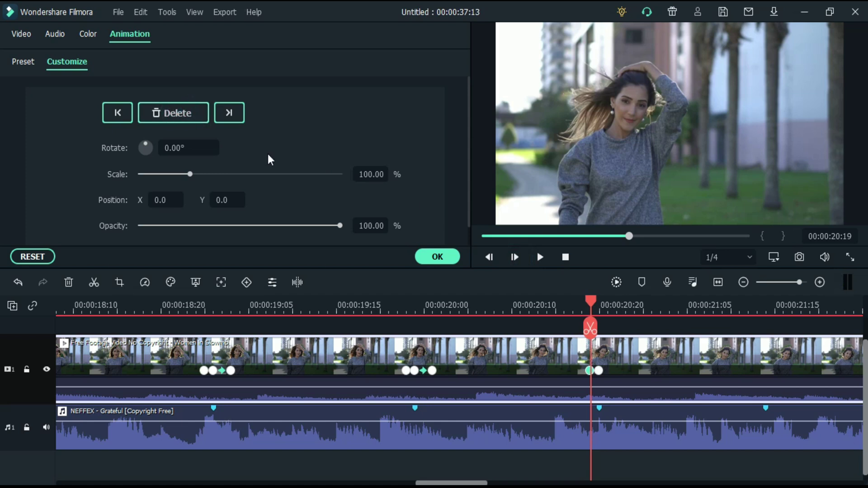
pyautogui.click(515, 257)
pyautogui.click(177, 112)
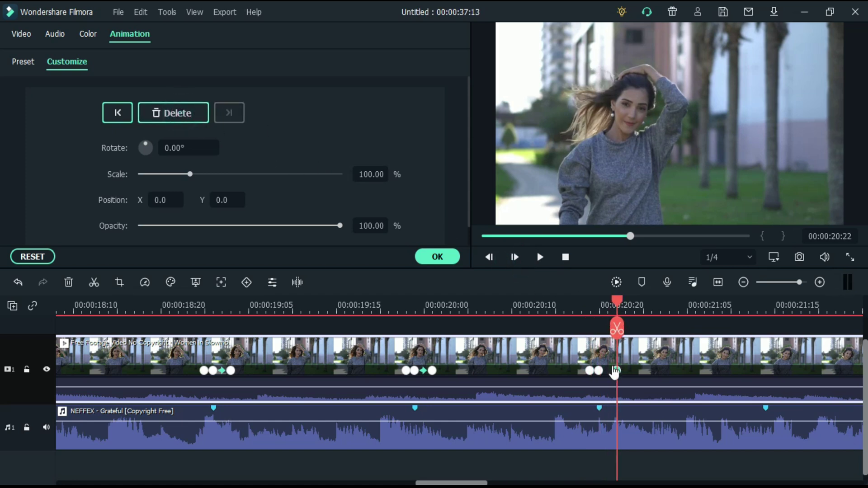
# Step: Set the scale of the fifth marker's keyframe at 00:00:20:20 to 120%
pyautogui.click(373, 177)
pyautogui.write('1')
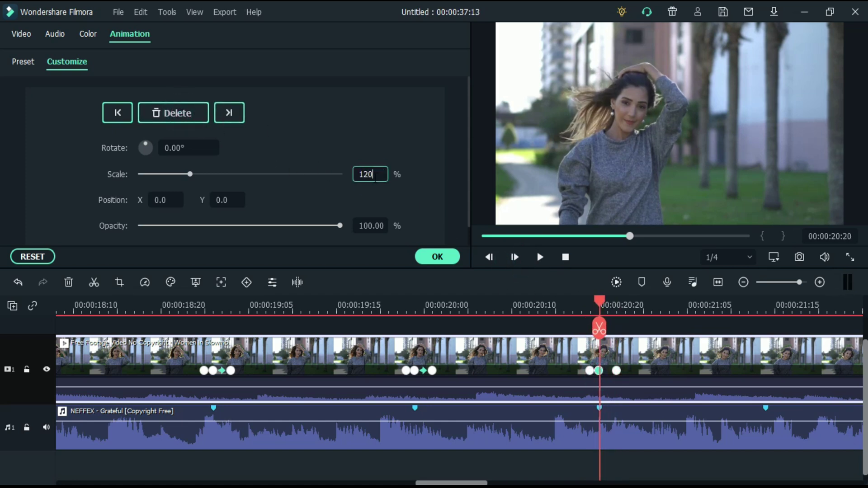
pyautogui.write('20')
pyautogui.click(426, 208)
# Step: Add keyframes on the sixth song marker, 00:00:21:14, and one frame before it, at 00:00:21:13
pyautogui.scroll(-5, 397, 409)
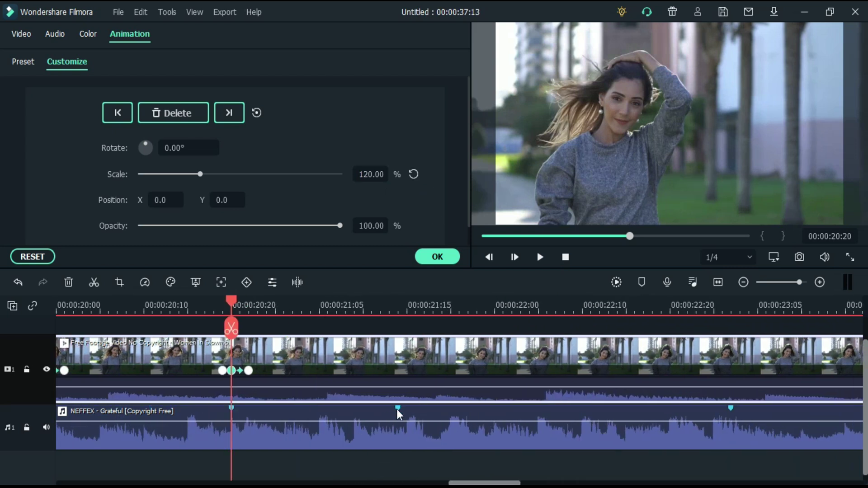
pyautogui.click(397, 409)
pyautogui.click(175, 113)
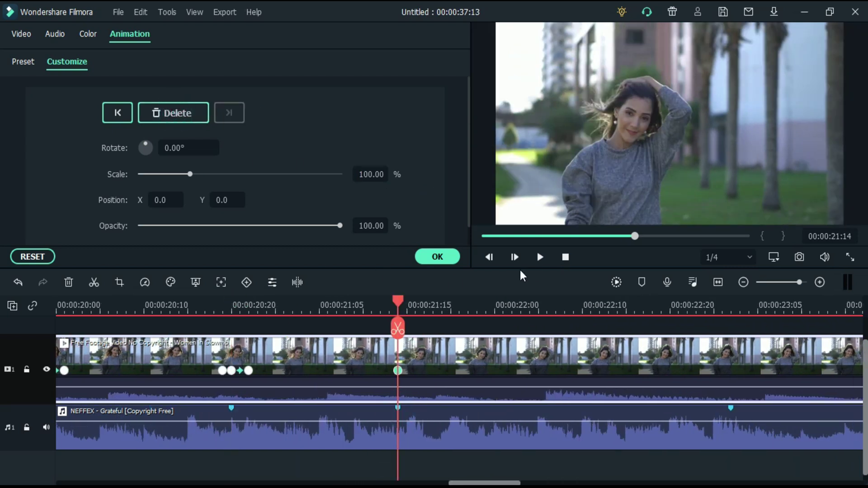
pyautogui.click(490, 258)
pyautogui.click(489, 257)
pyautogui.click(514, 257)
pyautogui.click(172, 113)
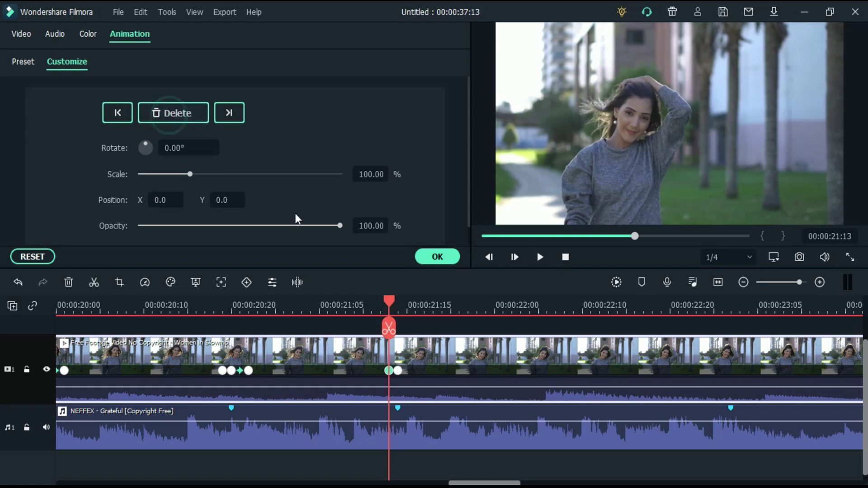
# Step: Set the scale of the sixth marker's keyframe at 00:00:21:14 to 120%
pyautogui.click(516, 257)
pyautogui.click(369, 176)
pyautogui.write('120')
pyautogui.press('Return')
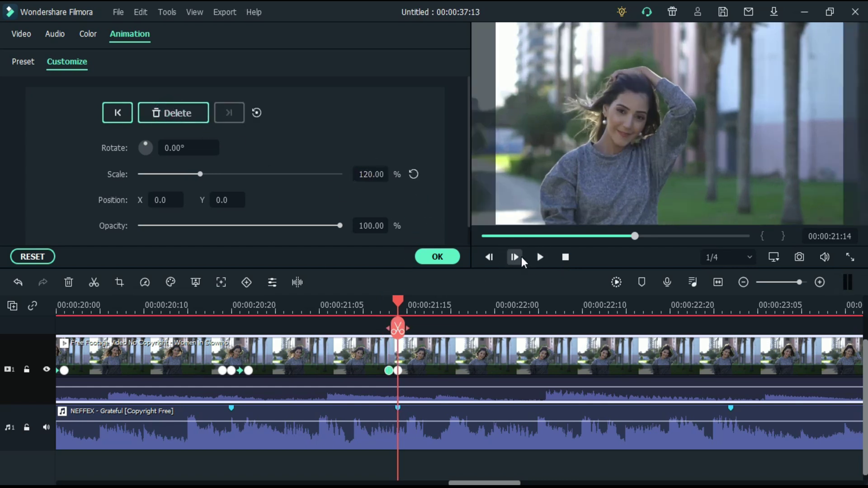
# Step: Return the clip's scale to 100% two frames after the sixth marker, creating a keyframe at 00:00:21:16
pyautogui.click(516, 256)
pyautogui.click(516, 257)
pyautogui.click(377, 176)
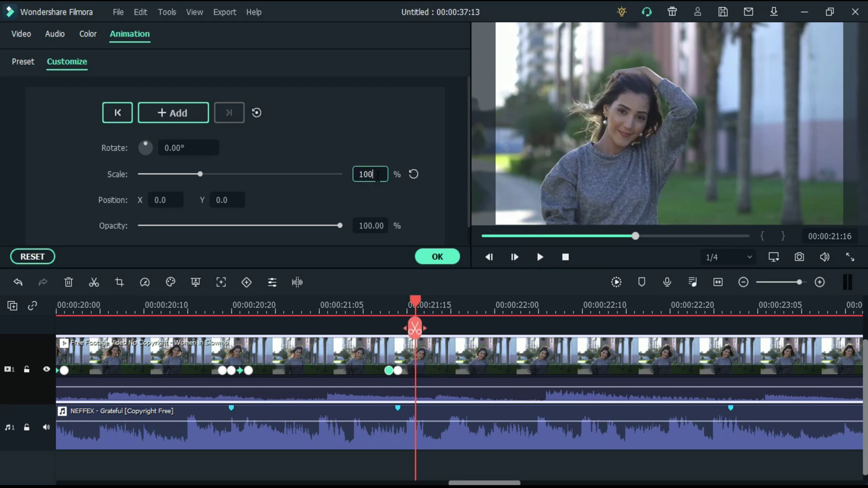
pyautogui.write('100')
pyautogui.press('Return')
# Step: Add keyframes on the seventh song marker, 00:00:23:02, one frame before it at 00:00:23:01, and two frames after it
pyautogui.moveTo(416, 302); pyautogui.dragTo(644, 306)
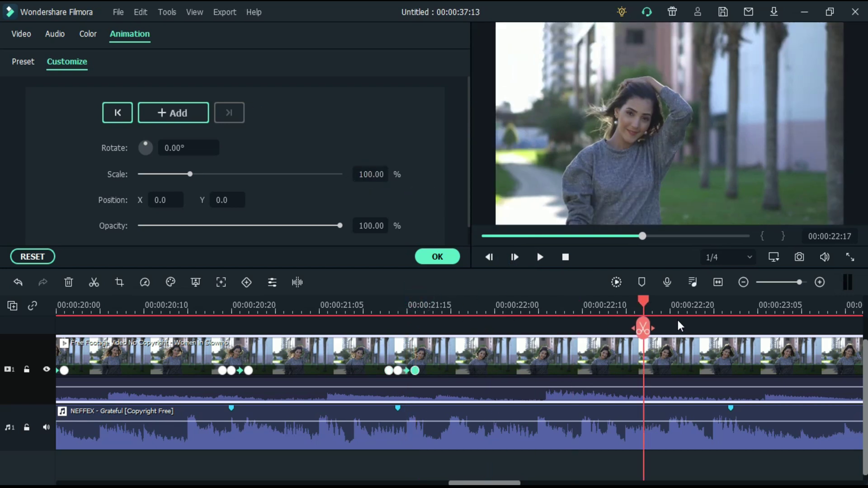
pyautogui.click(731, 312)
pyautogui.click(172, 112)
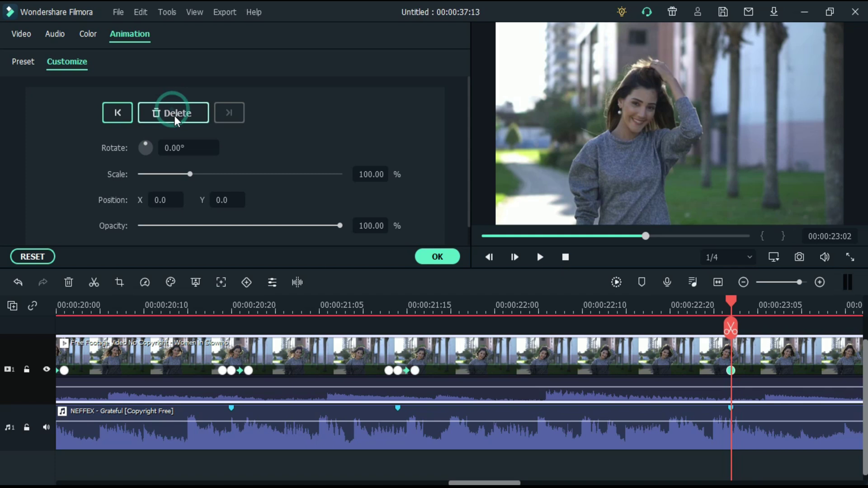
pyautogui.click(489, 257)
pyautogui.click(173, 113)
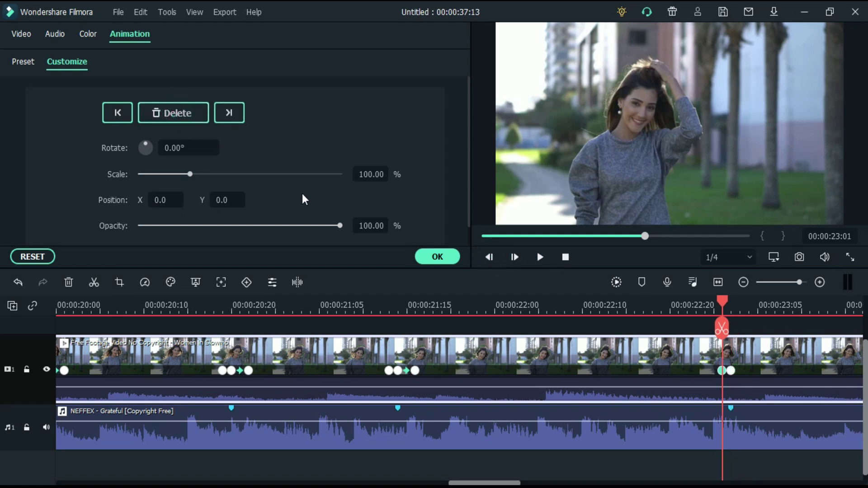
pyautogui.click(515, 256)
pyautogui.click(516, 257)
pyautogui.click(484, 256)
pyautogui.click(173, 113)
# Step: Set the scale of the seventh marker's keyframe at 00:00:23:02 to 120%
pyautogui.click(367, 175)
pyautogui.write('120')
pyautogui.click(417, 201)
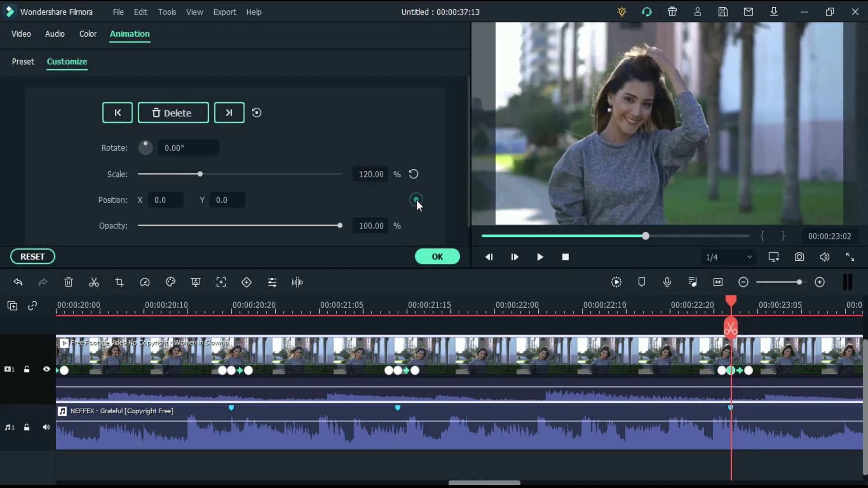
# Step: Add three keyframes around the eighth song marker, at 00:00:24:12, 00:00:24:13 and 00:00:24:15
pyautogui.moveTo(485, 483); pyautogui.dragTo(535, 483)
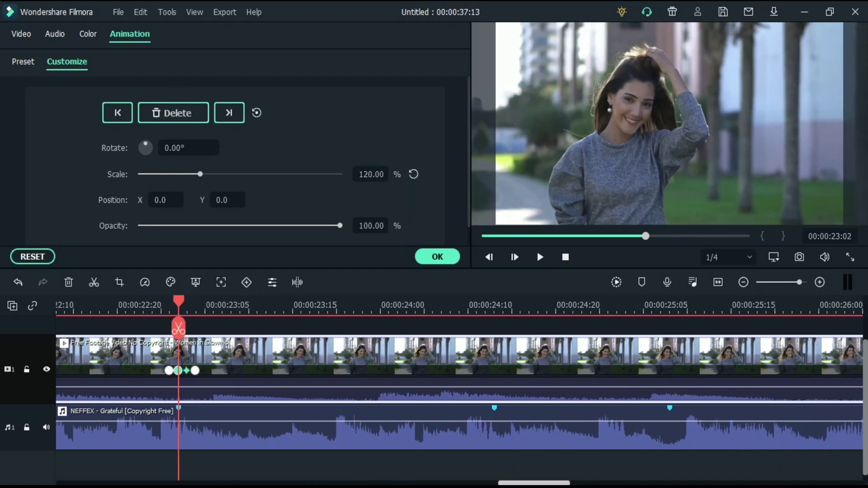
pyautogui.click(493, 409)
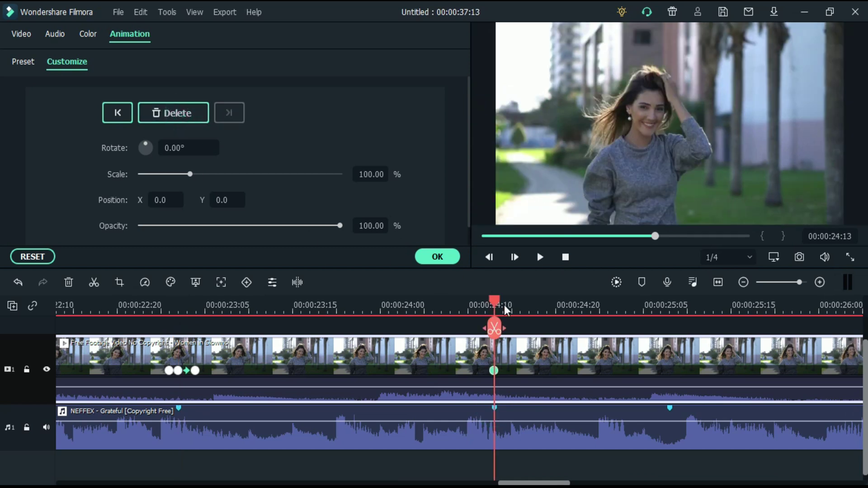
pyautogui.click(491, 257)
pyautogui.click(491, 257)
pyautogui.click(513, 257)
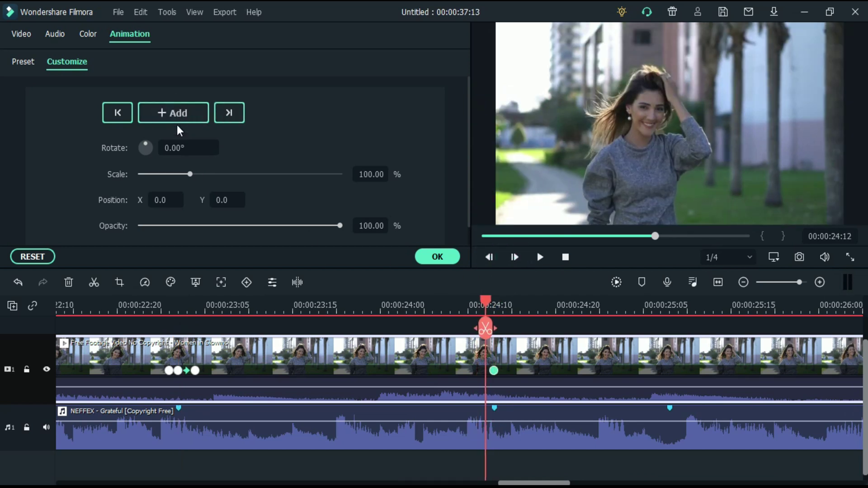
pyautogui.click(514, 257)
pyautogui.click(173, 113)
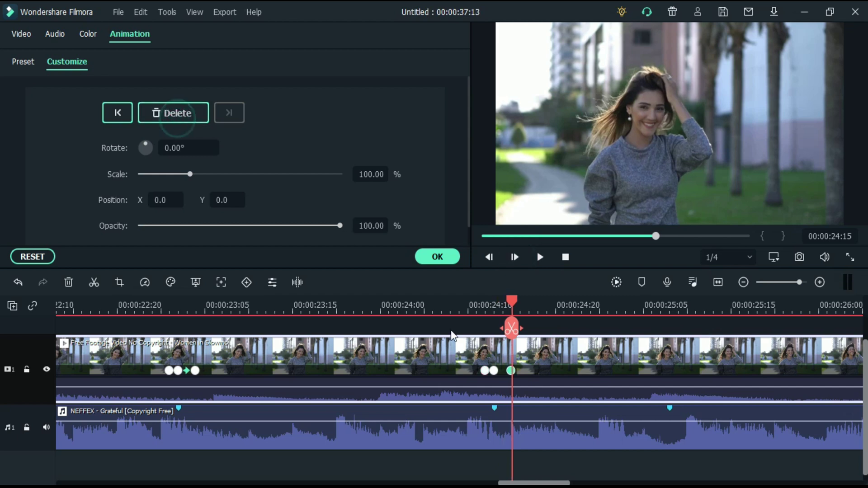
# Step: Set the scale of the eighth marker's keyframe at 00:00:24:13 to 120%
pyautogui.click(495, 371)
pyautogui.doubleClick(370, 174)
pyautogui.write('1')
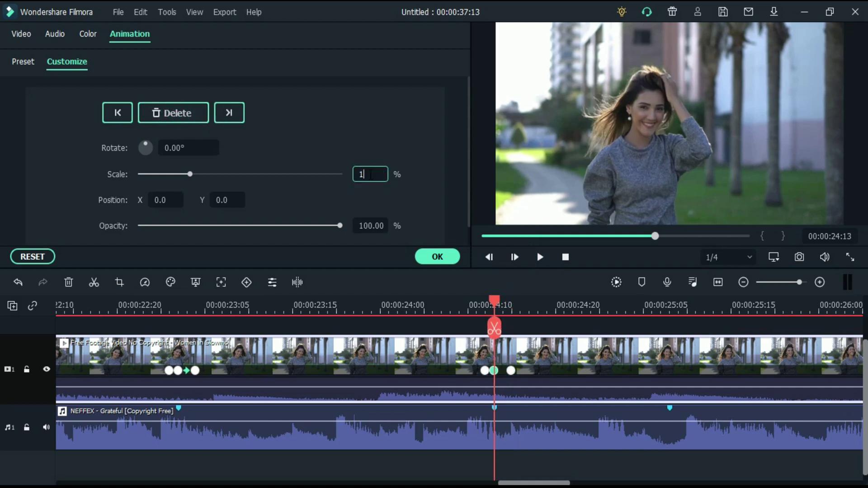
pyautogui.write('20')
pyautogui.press('Return')
# Step: Add keyframes on the ninth song marker at 00:00:25:08, one frame before it at 00:00:25:07, and two frames after it at 00:00:25:10
pyautogui.moveTo(495, 303); pyautogui.dragTo(677, 311)
pyautogui.click(188, 115)
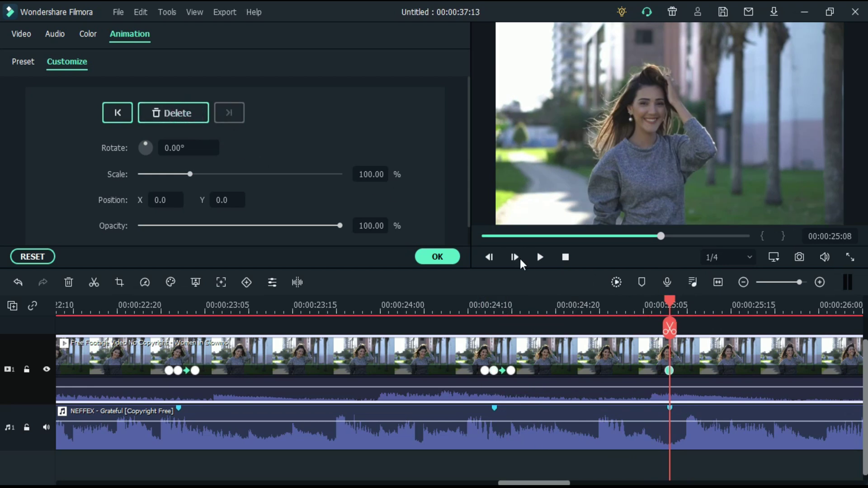
pyautogui.click(490, 258)
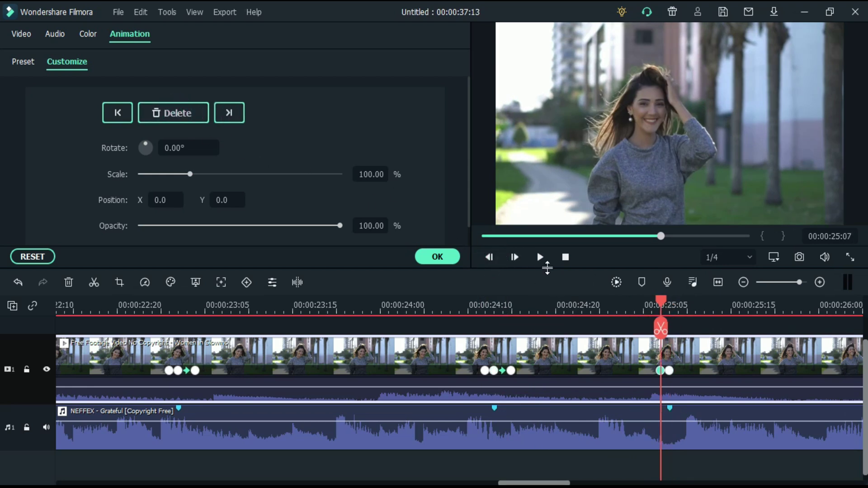
pyautogui.click(514, 257)
pyautogui.click(514, 257)
pyautogui.click(515, 257)
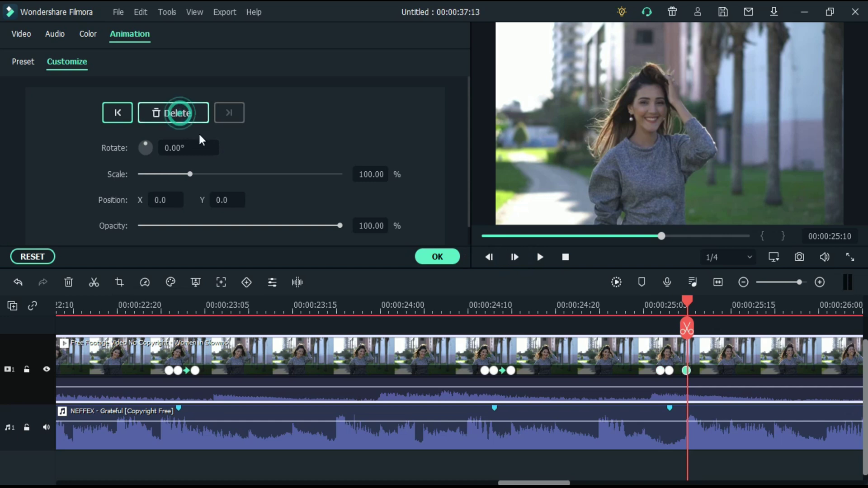
# Step: Set the scale of the ninth marker's keyframe at 00:00:25:08 to 120%
pyautogui.click(670, 371)
pyautogui.click(368, 174)
pyautogui.write('1')
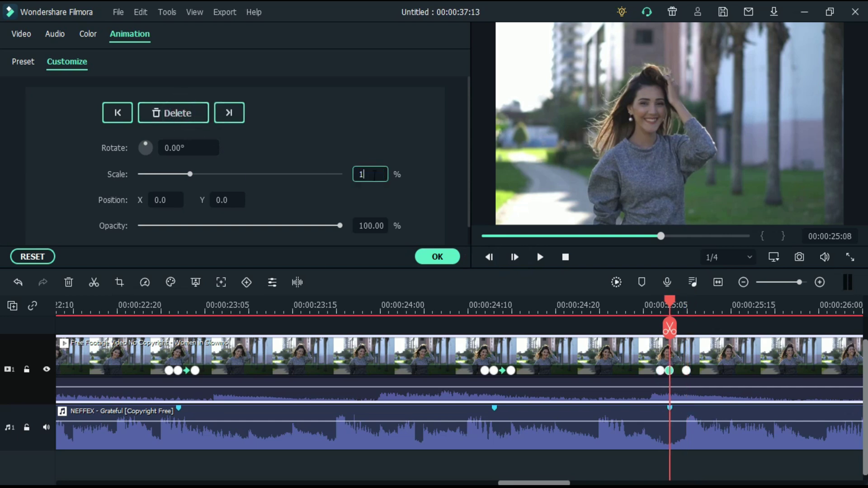
pyautogui.write('20')
pyautogui.press('Return')
# Step: Add keyframes on the tenth song marker at 00:00:26:06, one frame before it, and two frames after it
pyautogui.moveTo(505, 483); pyautogui.dragTo(549, 483)
pyautogui.click(383, 378)
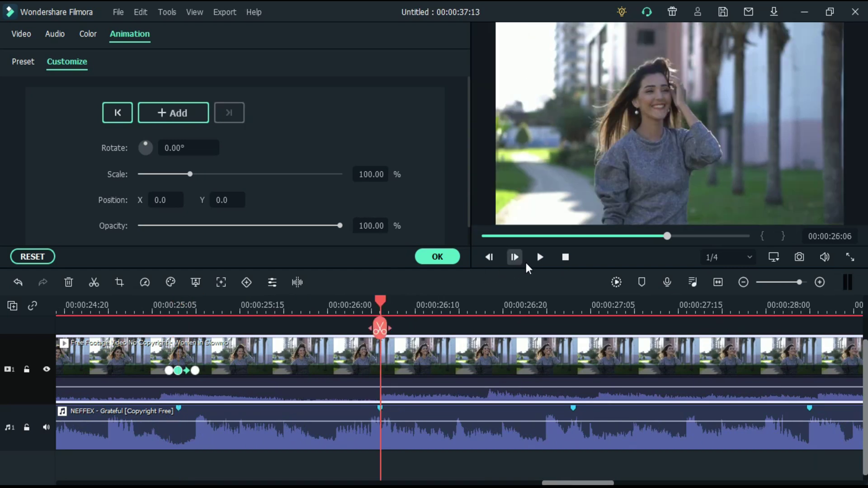
pyautogui.click(185, 114)
pyautogui.click(491, 255)
pyautogui.click(174, 113)
pyautogui.click(520, 259)
pyautogui.click(520, 259)
pyautogui.click(520, 259)
pyautogui.click(167, 116)
# Step: Give the tenth marker's keyframe at 00:00:26:06 the same 120% scale as the other beat keyframes
pyautogui.click(381, 372)
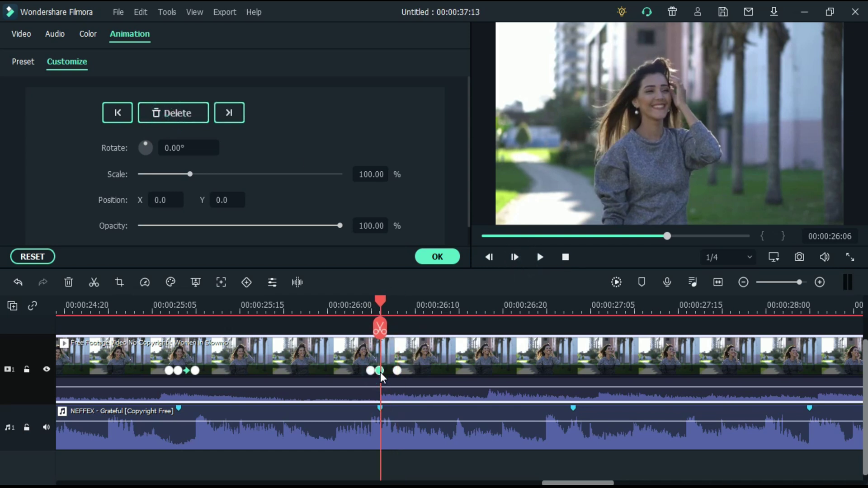
pyautogui.click(366, 173)
pyautogui.press('Return')
# Step: Add keyframes on the eleventh song marker at 00:00:27:03, one frame before it at 00:00:27:02, and two frames after it
pyautogui.moveTo(379, 302); pyautogui.dragTo(575, 312)
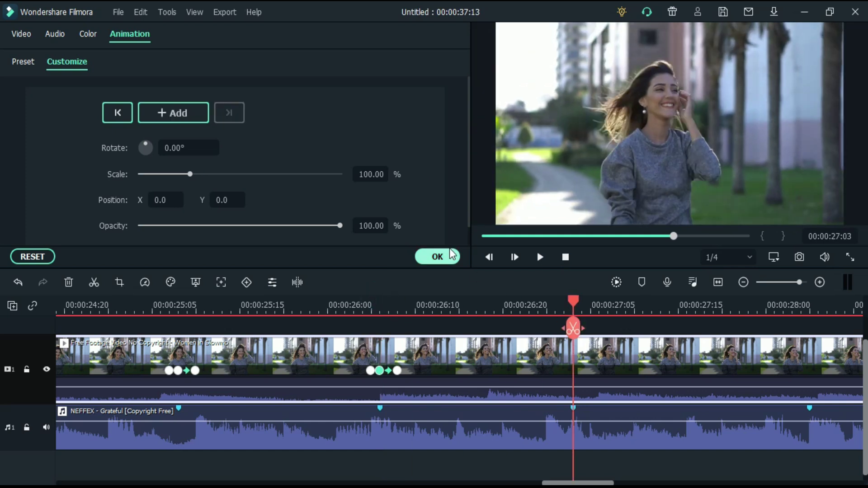
pyautogui.click(489, 257)
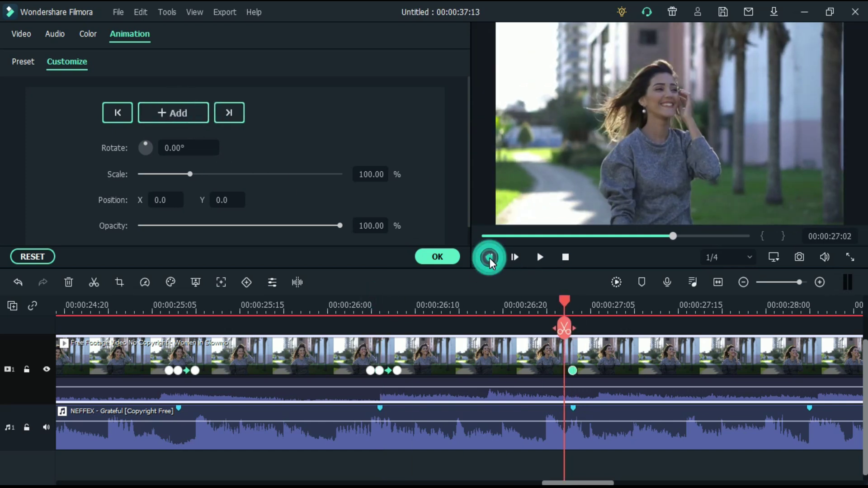
pyautogui.click(178, 113)
pyautogui.click(516, 257)
pyautogui.click(516, 257)
pyautogui.click(516, 256)
# Step: Set the scale of the eleventh marker's keyframe at 00:00:27:03 to 120%
pyautogui.click(117, 112)
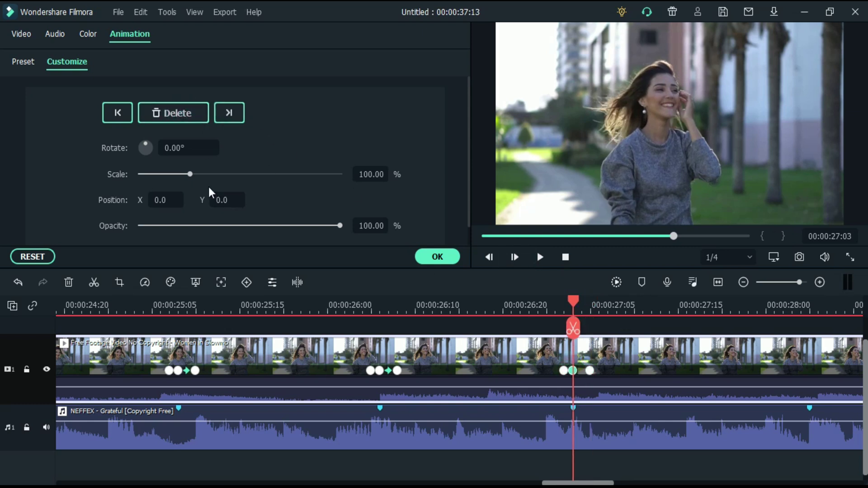
pyautogui.write('120')
pyautogui.press('Return')
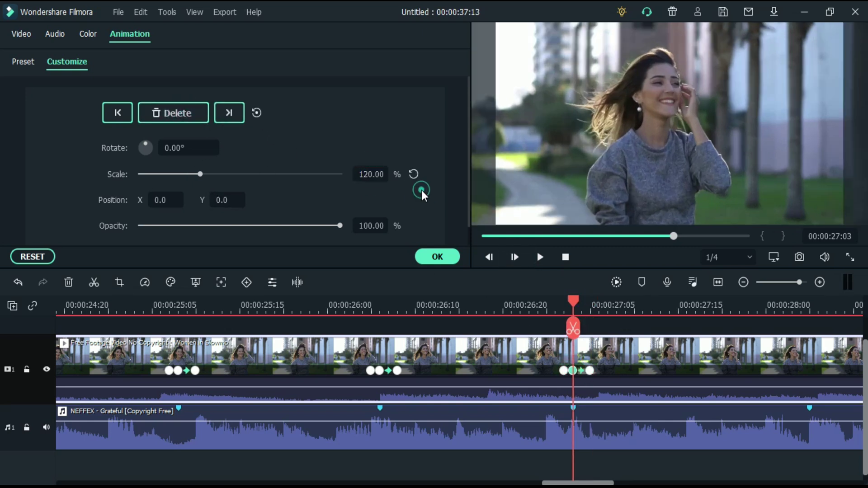
# Step: Add keyframes on the twelfth song marker at 00:00:28:05, one frame before it, and two frames after it
pyautogui.moveTo(578, 483); pyautogui.dragTo(611, 483)
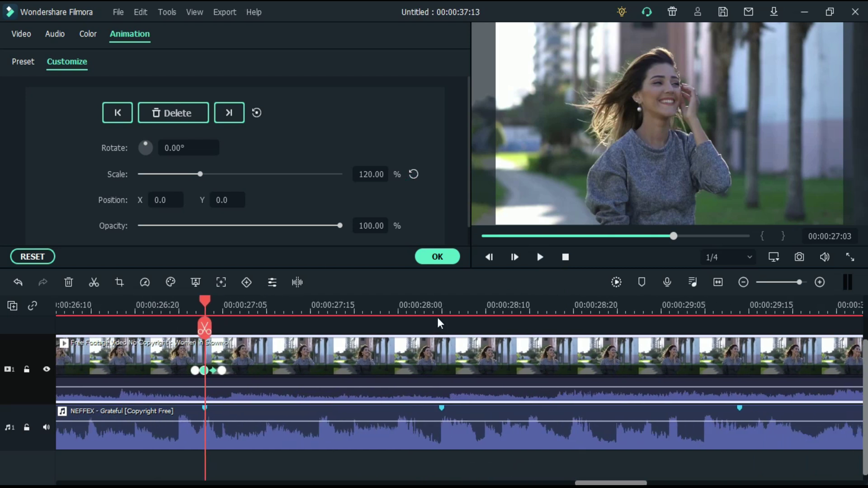
pyautogui.click(437, 305)
pyautogui.click(443, 306)
pyautogui.click(173, 113)
pyautogui.click(426, 305)
pyautogui.click(447, 307)
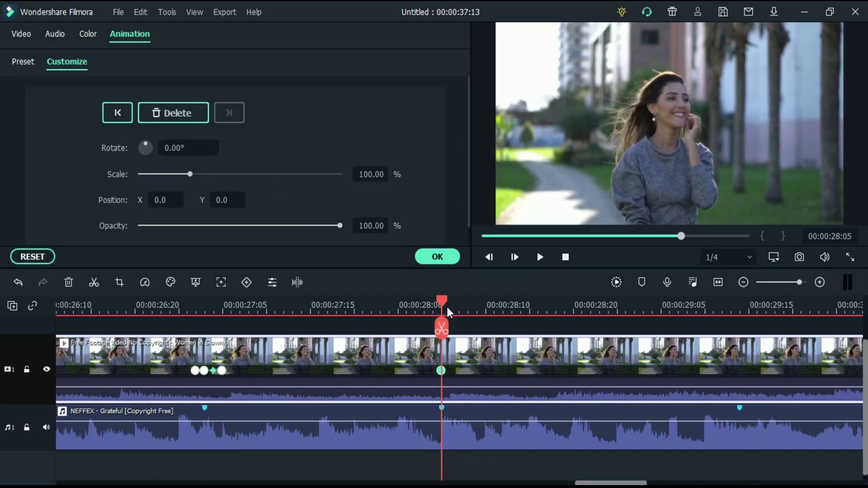
pyautogui.click(489, 257)
pyautogui.click(515, 257)
pyautogui.click(515, 257)
pyautogui.click(517, 259)
pyautogui.click(173, 113)
# Step: Set the scale of the twelfth marker's keyframe at 00:00:28:05 to 120%
pyautogui.click(118, 113)
pyautogui.click(368, 179)
pyautogui.write('120')
pyautogui.click(407, 200)
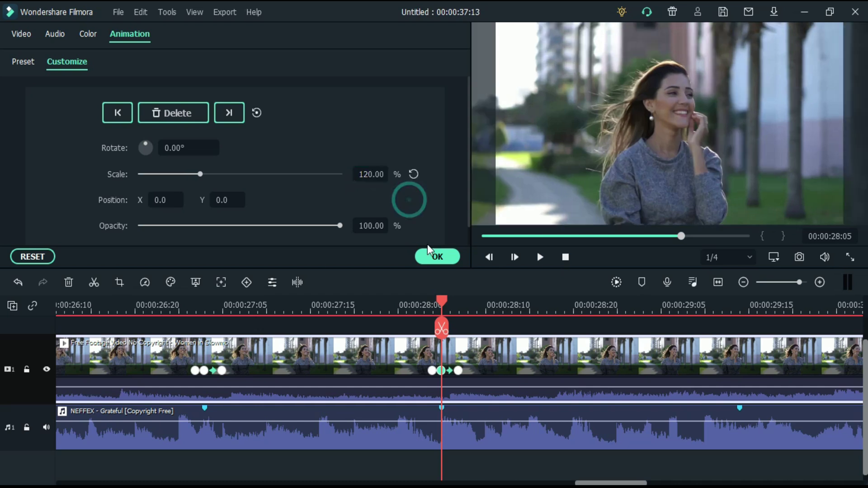
# Step: Add keyframes on the thirteenth song marker at 00:00:29:14 and one frame before it at 00:00:29:13
pyautogui.moveTo(441, 299); pyautogui.dragTo(740, 308)
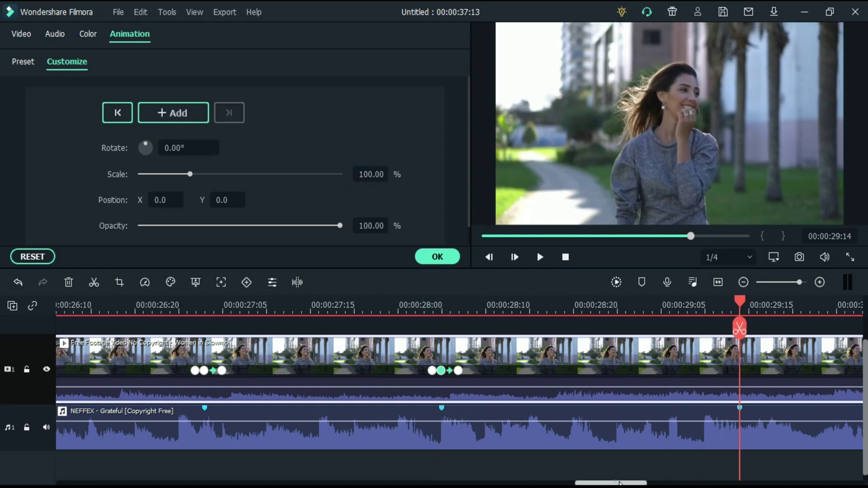
pyautogui.moveTo(619, 483); pyautogui.dragTo(651, 483)
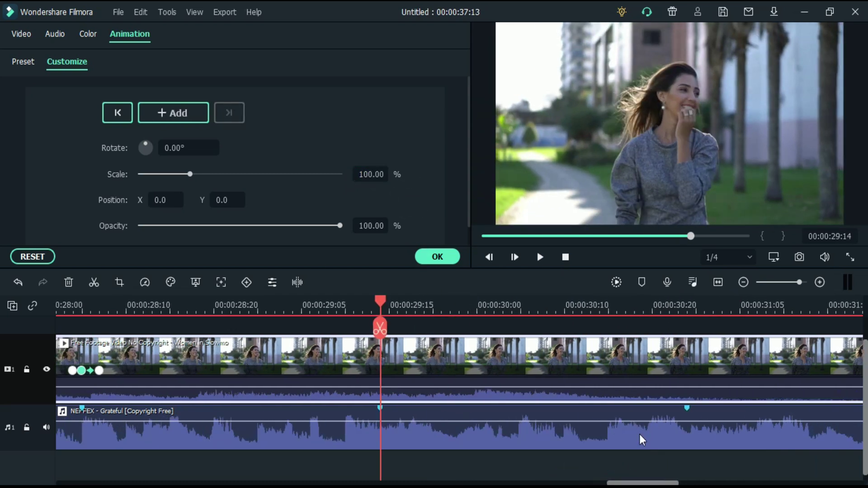
pyautogui.click(183, 112)
pyautogui.click(489, 256)
pyautogui.click(168, 114)
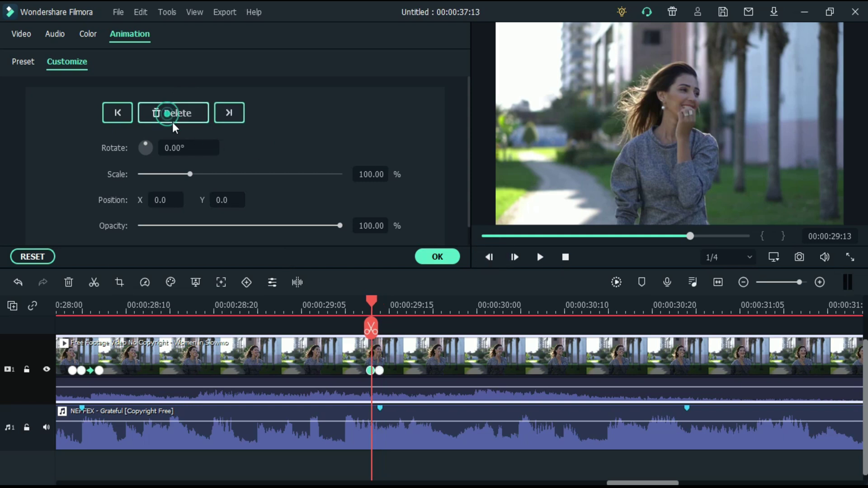
# Step: Set the scale of the thirteenth marker's keyframe at 00:00:29:14 to 120%
pyautogui.click(380, 371)
pyautogui.click(367, 174)
pyautogui.write('120')
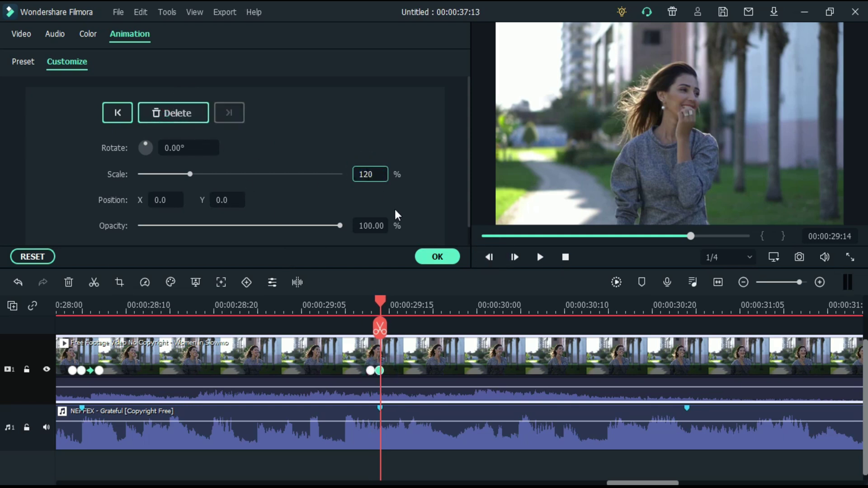
pyautogui.press('Return')
# Step: Return the clip's scale to 100% two frames after the thirteenth marker, creating a keyframe at 00:00:29:16
pyautogui.click(515, 257)
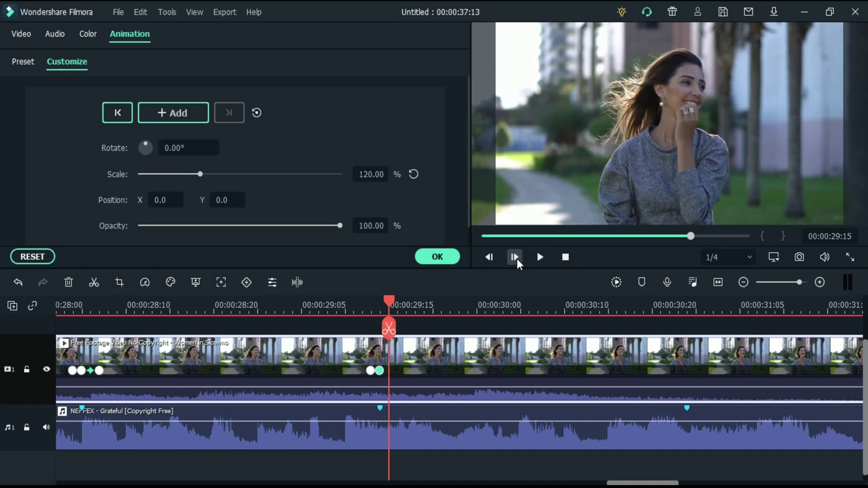
pyautogui.click(516, 258)
pyautogui.click(370, 174)
pyautogui.write('100')
pyautogui.press('Return')
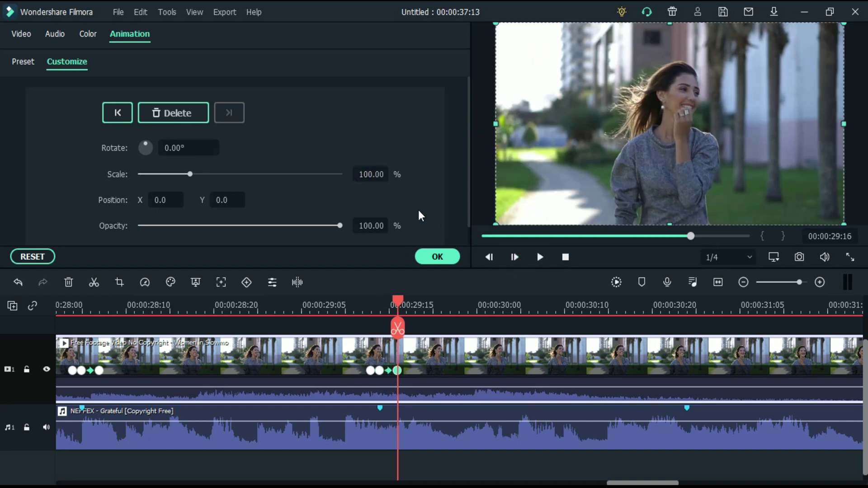
# Step: Add keyframes on the fourteenth song marker at 00:00:30:24 and one frame before it at 00:00:30:23
pyautogui.moveTo(398, 302); pyautogui.dragTo(693, 311)
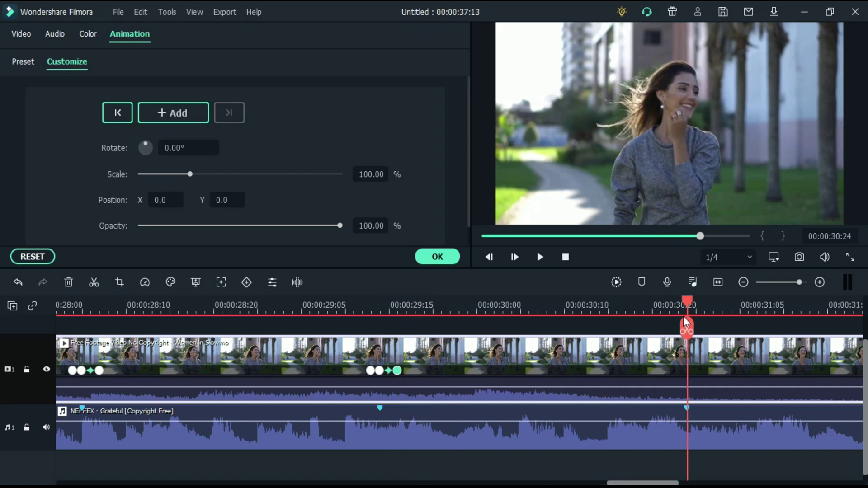
pyautogui.click(173, 113)
pyautogui.click(489, 257)
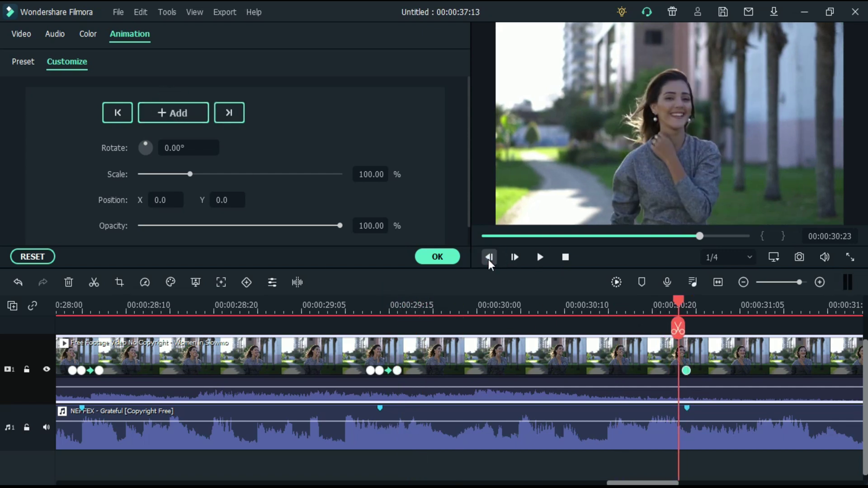
pyautogui.click(183, 113)
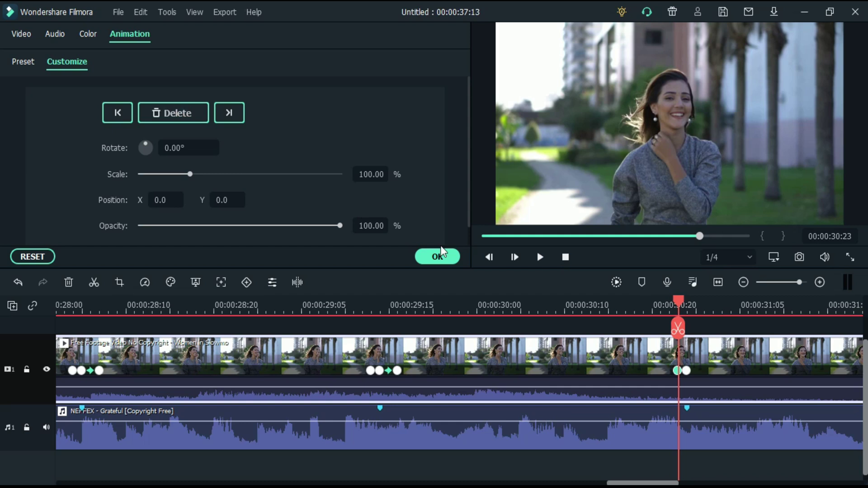
# Step: Set the scale of the fourteenth marker's keyframe at 00:00:30:24 to 120%
pyautogui.click(516, 257)
pyautogui.click(370, 176)
pyautogui.write('1')
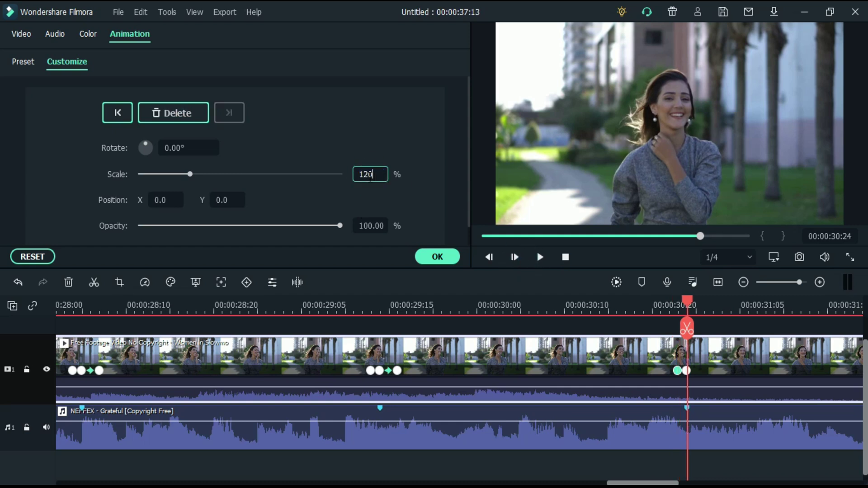
pyautogui.write('20')
pyautogui.click(412, 191)
# Step: Return the clip's scale to 100% two frames after the fourteenth marker, creating a keyframe at 00:00:31:01
pyautogui.click(515, 257)
pyautogui.click(371, 174)
pyautogui.write('100')
pyautogui.press('Return')
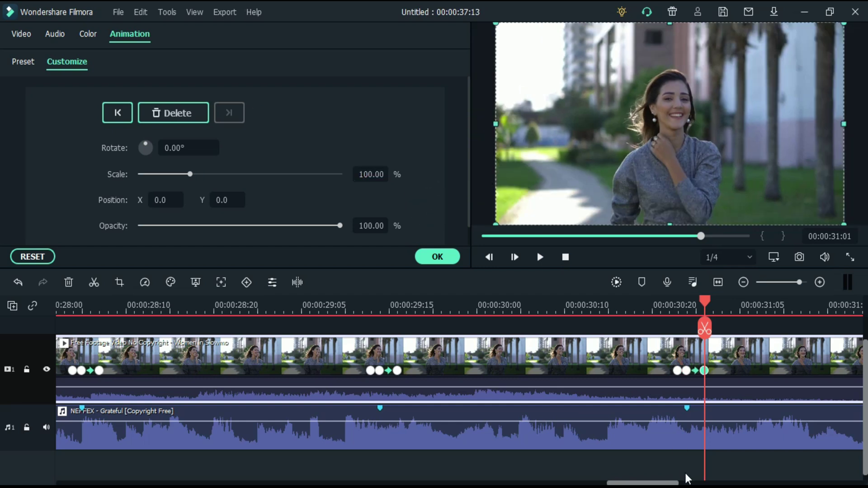
# Step: Add three keyframes around the fifteenth song marker, at 00:00:32:17, 00:00:32:18 and 00:00:32:20
pyautogui.hscroll(10, 633, 429)
pyautogui.click(601, 409)
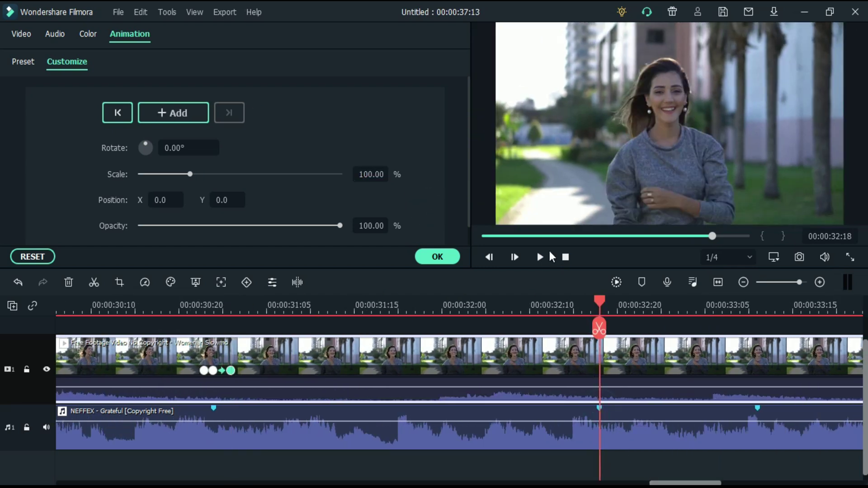
pyautogui.click(173, 113)
pyautogui.click(491, 258)
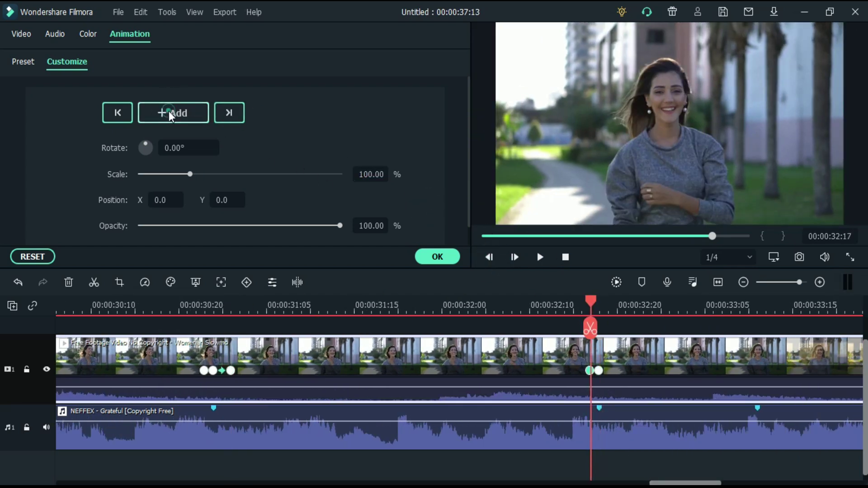
pyautogui.click(515, 257)
pyautogui.click(515, 256)
pyautogui.click(515, 257)
pyautogui.click(173, 113)
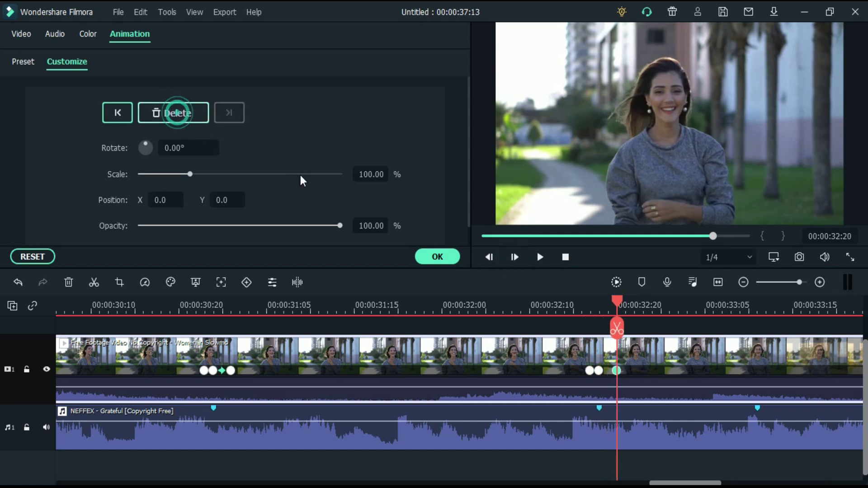
# Step: Set the scale of the fifteenth marker's keyframe at 00:00:32:18 to 120%
pyautogui.click(598, 370)
pyautogui.click(368, 172)
pyautogui.write('120')
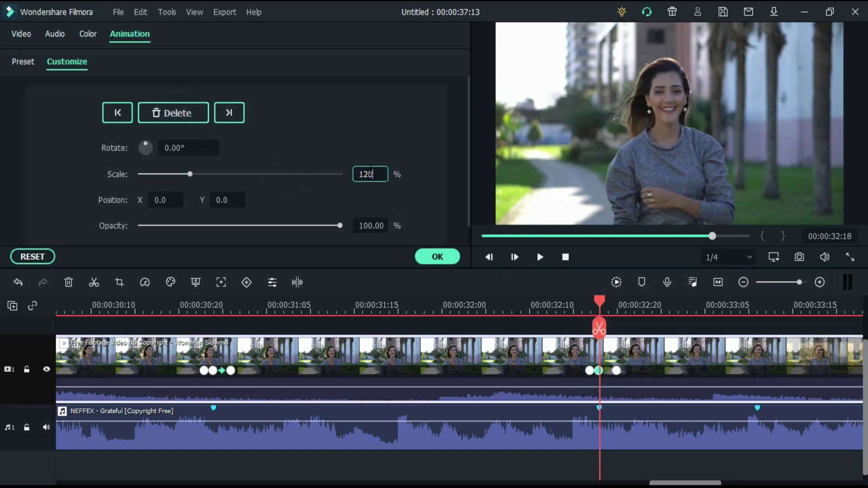
pyautogui.press('Return')
# Step: Add keyframes on the sixteenth song marker at 00:00:33:11 and one frame before it
pyautogui.moveTo(685, 484); pyautogui.dragTo(709, 484)
pyautogui.click(504, 306)
pyautogui.click(514, 257)
pyautogui.click(173, 112)
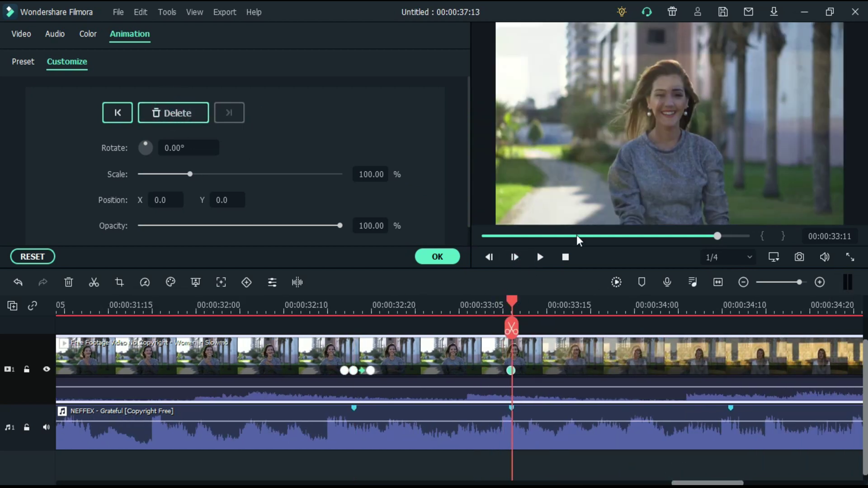
pyautogui.click(490, 257)
pyautogui.click(190, 114)
# Step: Set the scale of the sixteenth marker's keyframe at 00:00:33:11 to 120%
pyautogui.click(511, 372)
pyautogui.click(368, 174)
pyautogui.write('120')
pyautogui.click(405, 197)
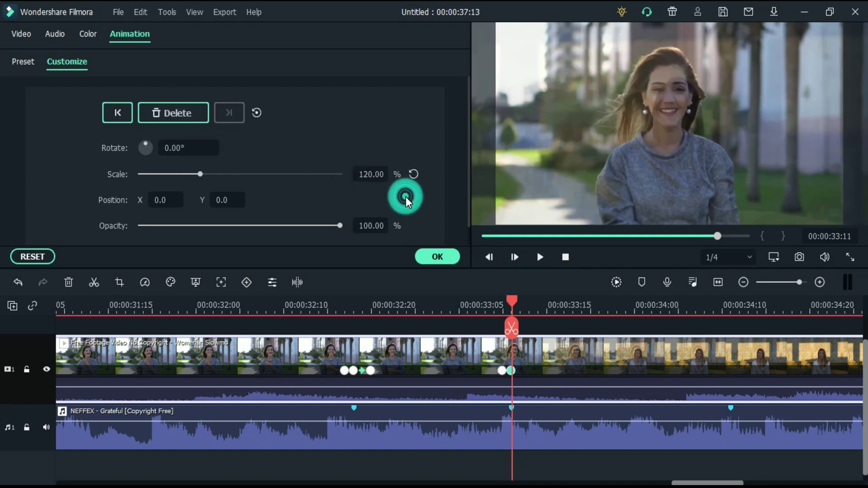
# Step: Return the clip's scale to 100% two frames after the sixteenth marker, creating a keyframe there
pyautogui.click(516, 257)
pyautogui.click(515, 256)
pyautogui.click(371, 175)
pyautogui.click(441, 210)
# Step: Add keyframes on the seventeenth song marker at 00:00:34:11 and one frame before it at 00:00:34:10
pyautogui.moveTo(530, 302); pyautogui.dragTo(733, 330)
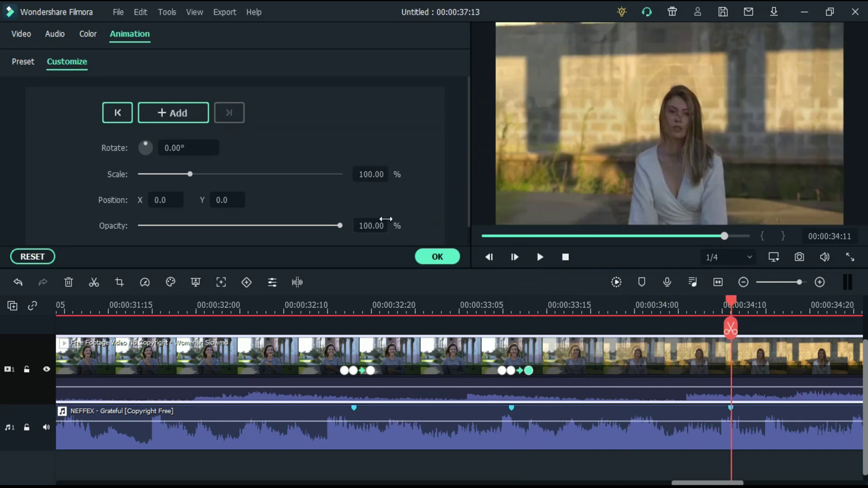
pyautogui.click(187, 119)
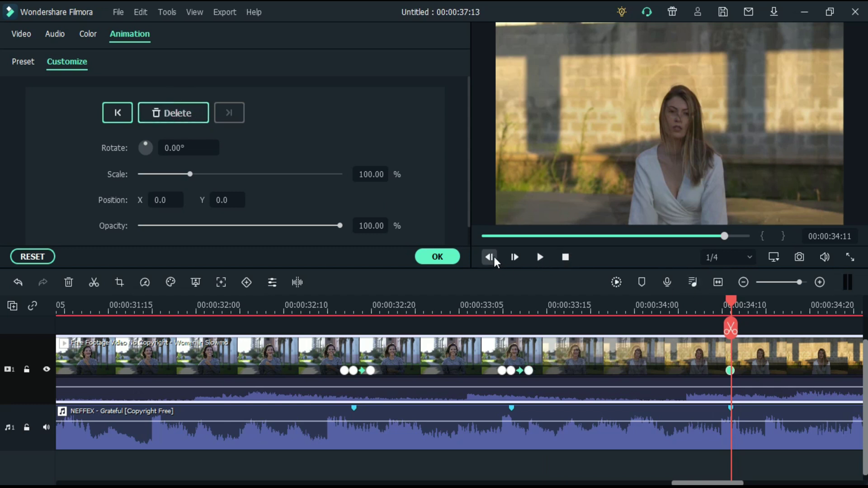
pyautogui.click(489, 256)
pyautogui.click(492, 257)
pyautogui.click(515, 258)
pyautogui.click(174, 113)
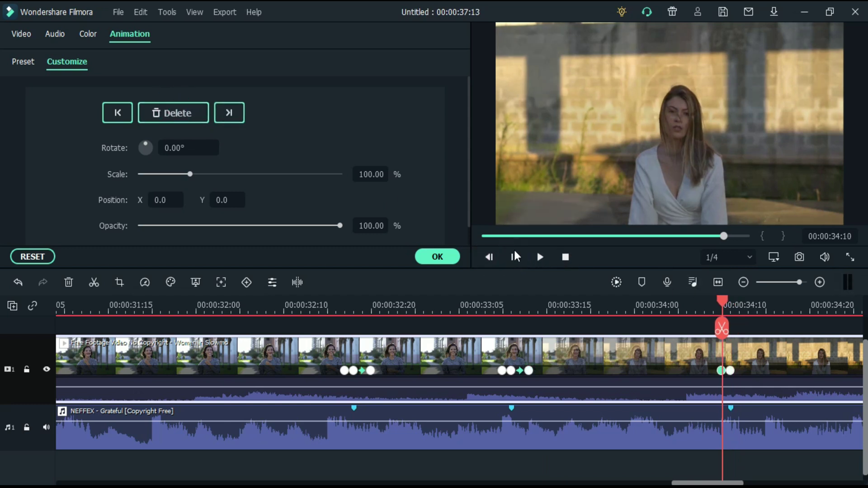
# Step: Add a keyframe at 100% scale two frames after the seventeenth song marker, at 00:00:34:13
pyautogui.click(516, 258)
pyautogui.click(517, 258)
pyautogui.click(517, 258)
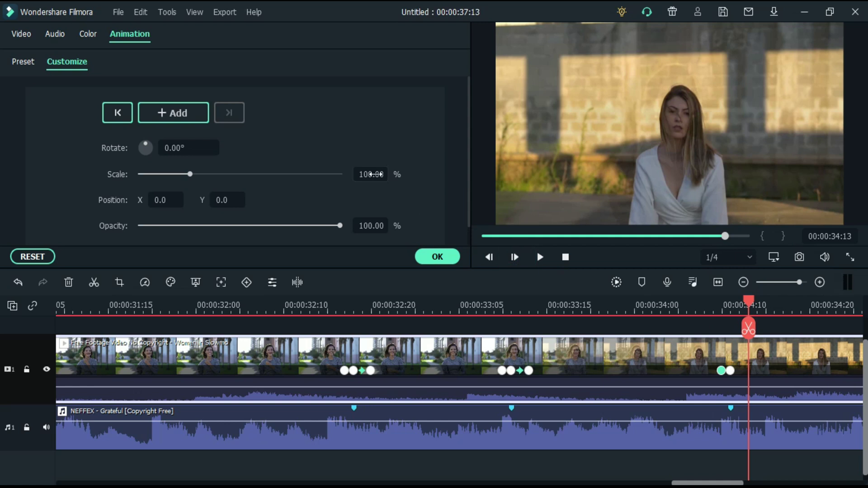
pyautogui.click(174, 113)
# Step: Set the scale of the seventeenth marker's keyframe at 00:00:34:11 to 120%
pyautogui.click(489, 257)
pyautogui.click(489, 257)
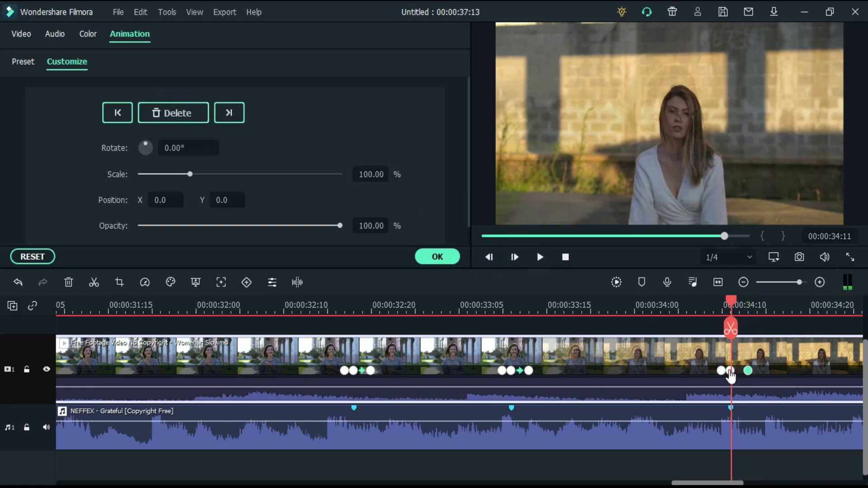
pyautogui.click(371, 174)
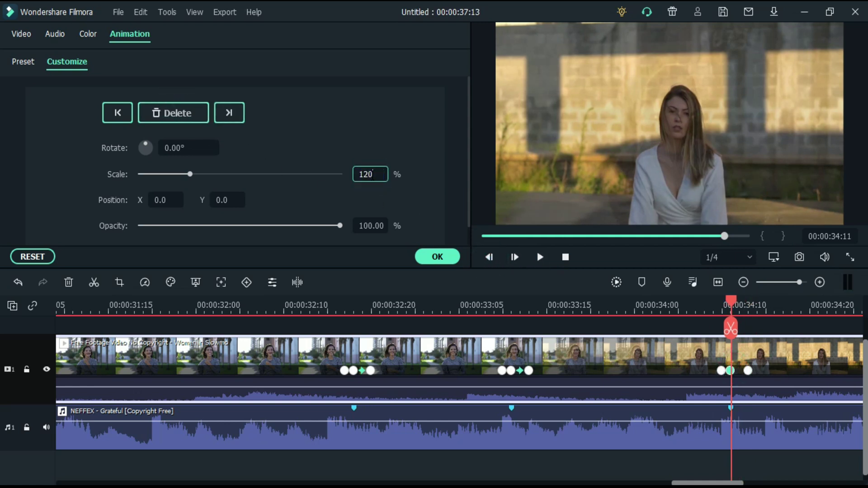
pyautogui.write('120')
pyautogui.click(425, 196)
# Step: Add keyframes one frame before, on, and two frames after the last song marker at 00:00:35:05
pyautogui.moveTo(708, 482); pyautogui.dragTo(754, 482)
pyautogui.click(383, 301)
pyautogui.moveTo(381, 302); pyautogui.dragTo(392, 306)
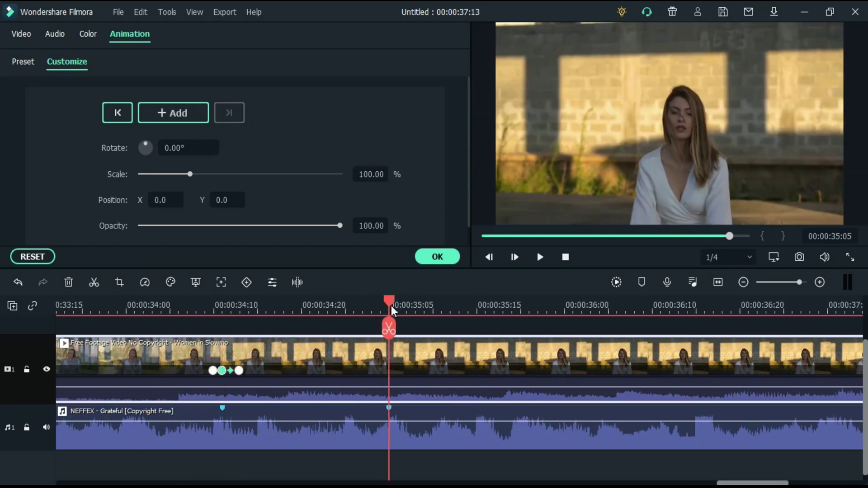
pyautogui.click(493, 257)
pyautogui.click(173, 112)
pyautogui.click(514, 257)
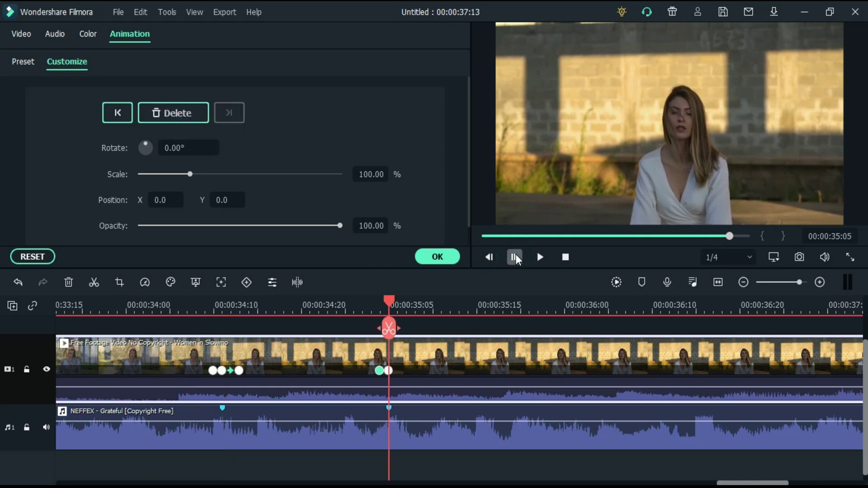
pyautogui.click(515, 256)
pyautogui.click(515, 257)
pyautogui.click(163, 113)
# Step: Set the scale of the last marker's keyframe at 00:00:35:05 to 120% and apply the animation settings
pyautogui.click(388, 371)
pyautogui.click(369, 174)
pyautogui.write('1')
pyautogui.click(428, 199)
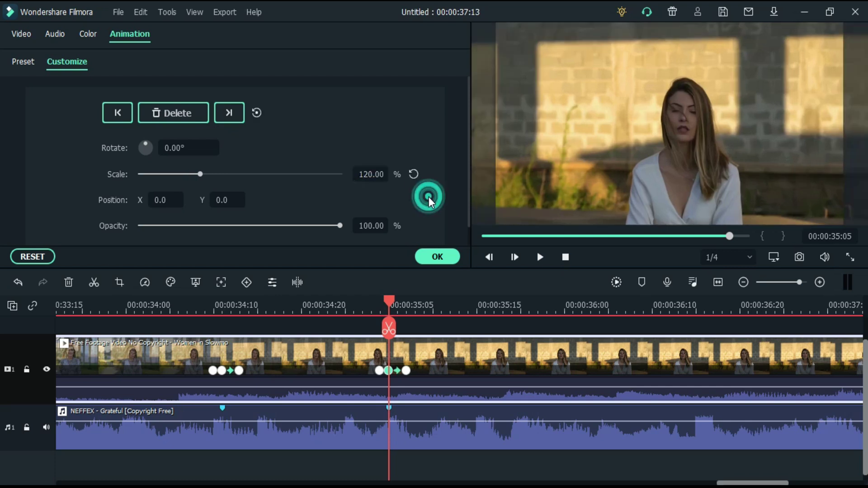
pyautogui.click(438, 256)
# Step: Fit the whole project in the timeline and play it from the beginning to preview the bass-pump effect
pyautogui.click(718, 282)
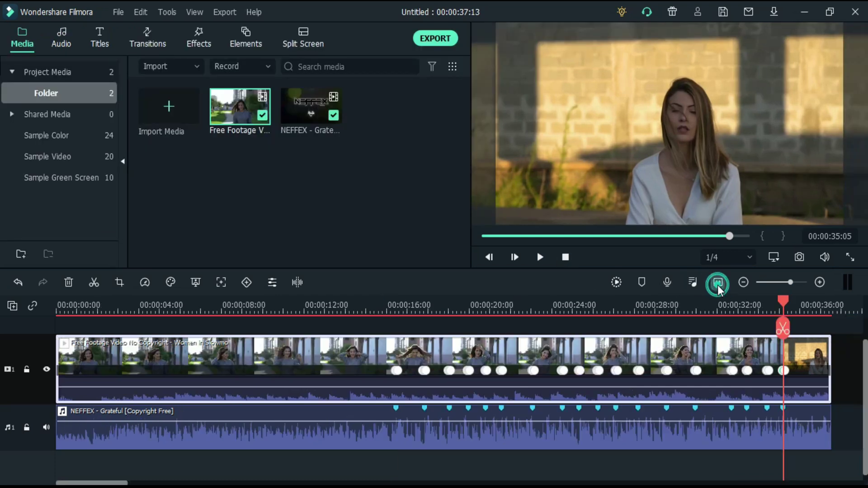
pyautogui.click(564, 257)
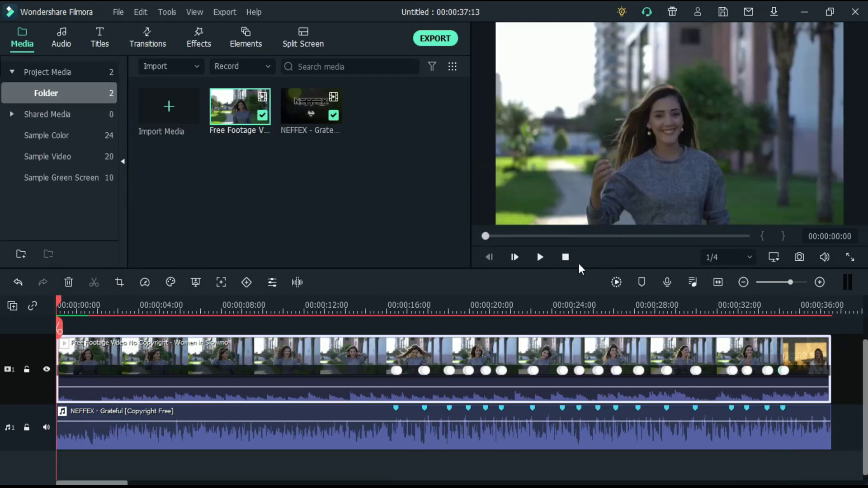
pyautogui.click(540, 257)
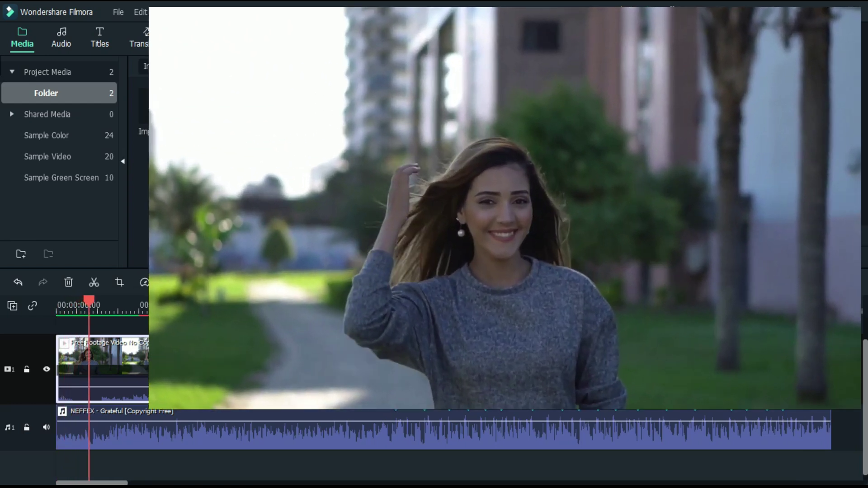